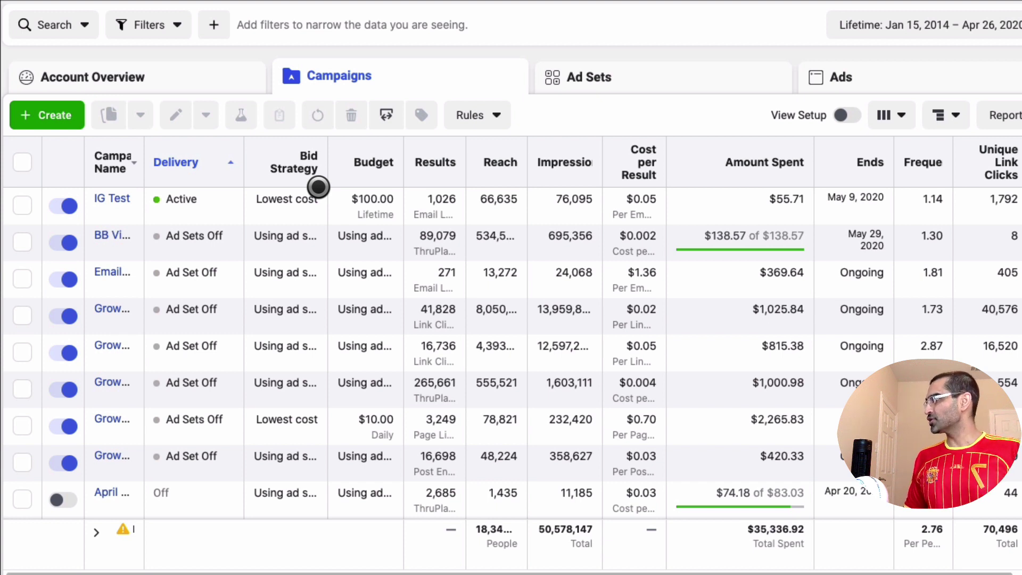
Step: Discard the unfinished draft and start a new campaign with the Traffic objective
click(81, 135)
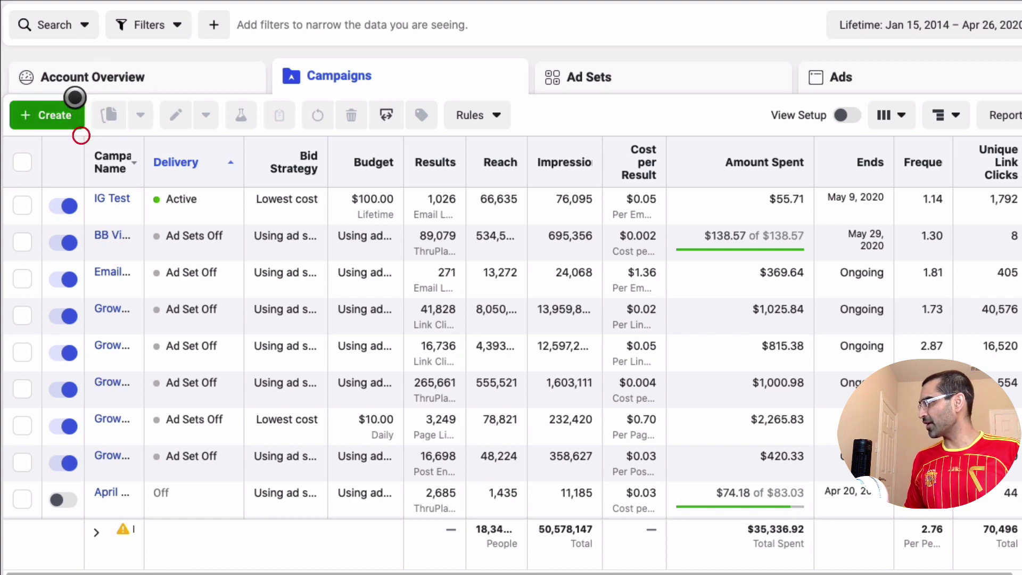
click(68, 113)
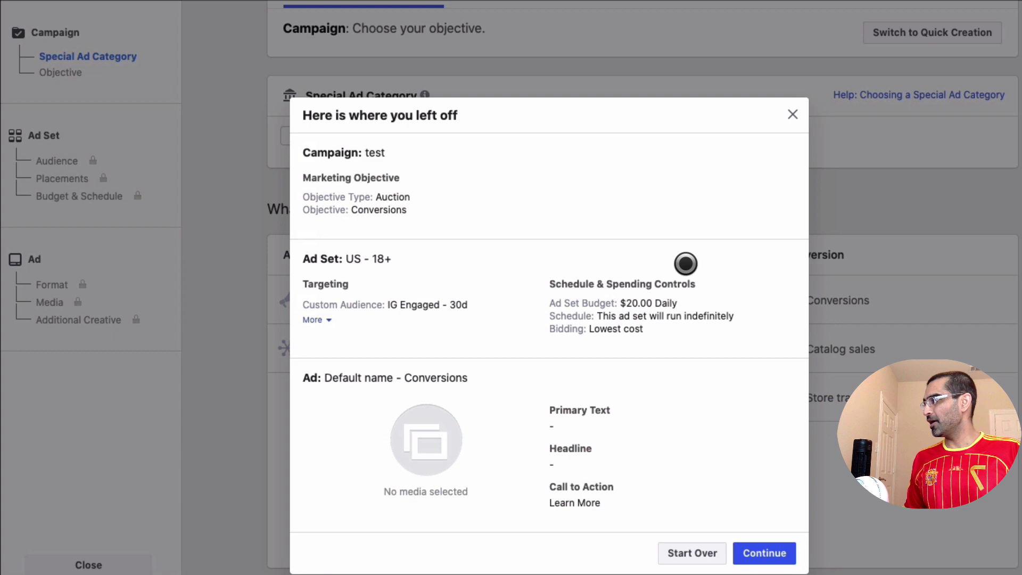
click(698, 554)
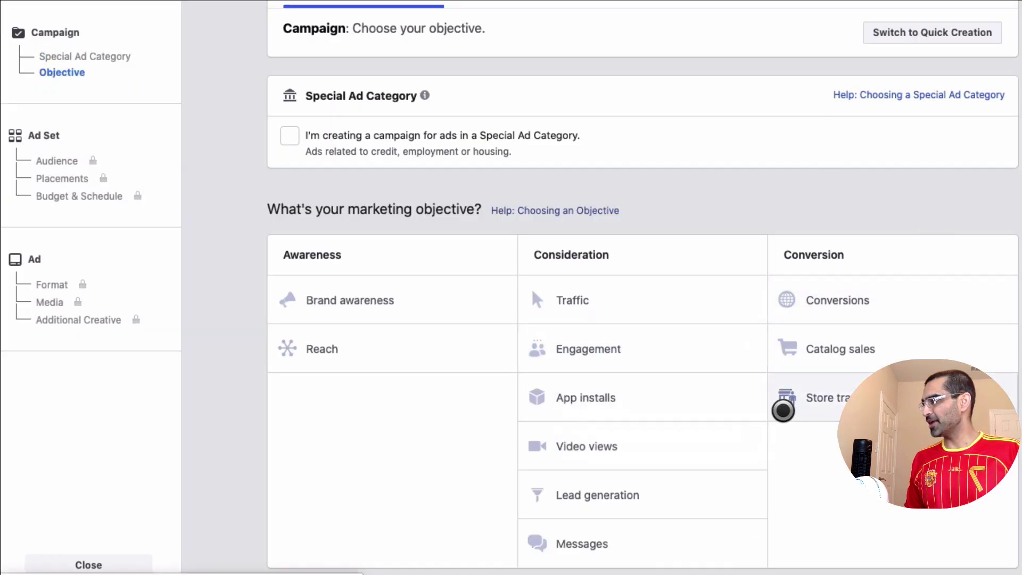
click(612, 301)
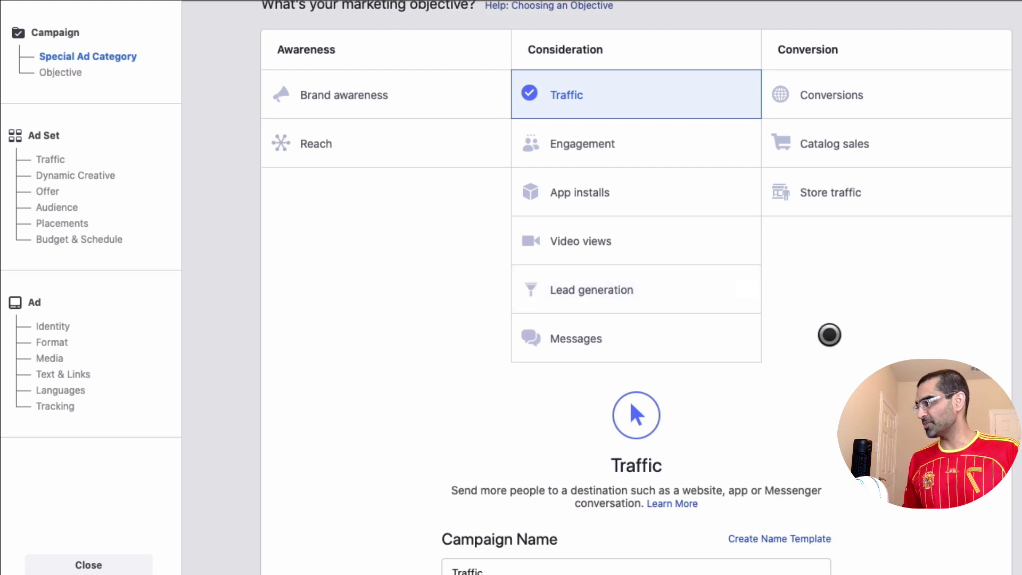
Step: Rename the campaign to Test and continue to the ad set settings
scroll(829, 335, down, 5)
double_click(506, 260)
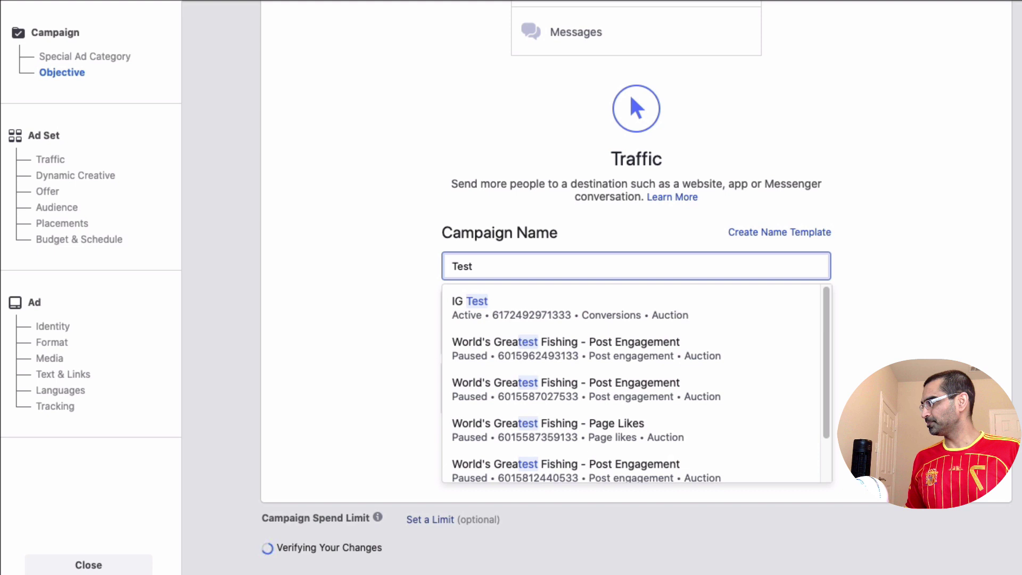
click(301, 358)
click(669, 453)
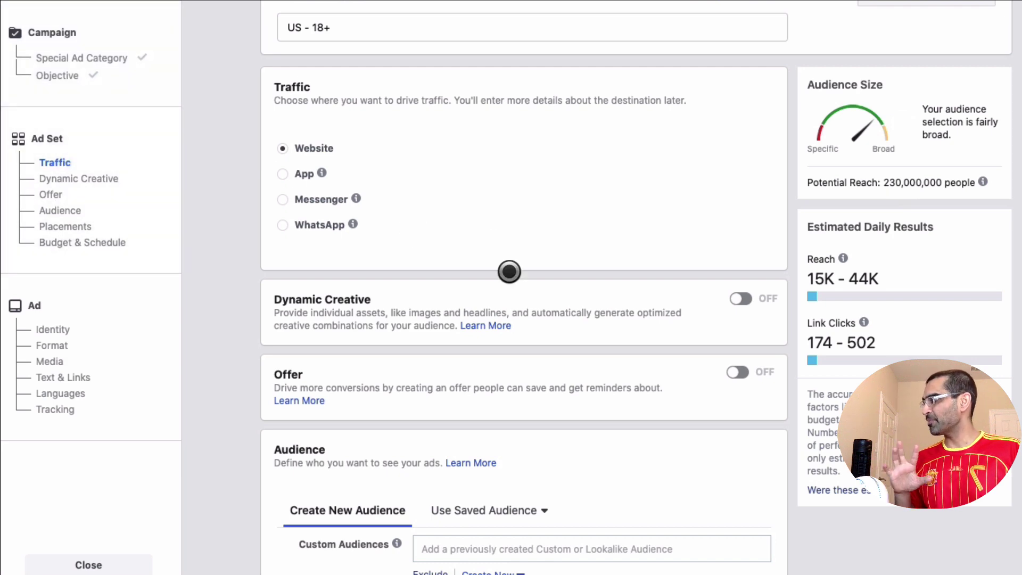
Step: Add the Reading Books interest to the ad set's Detailed Targeting
scroll(603, 296, down, 3)
scroll(603, 297, down, 4)
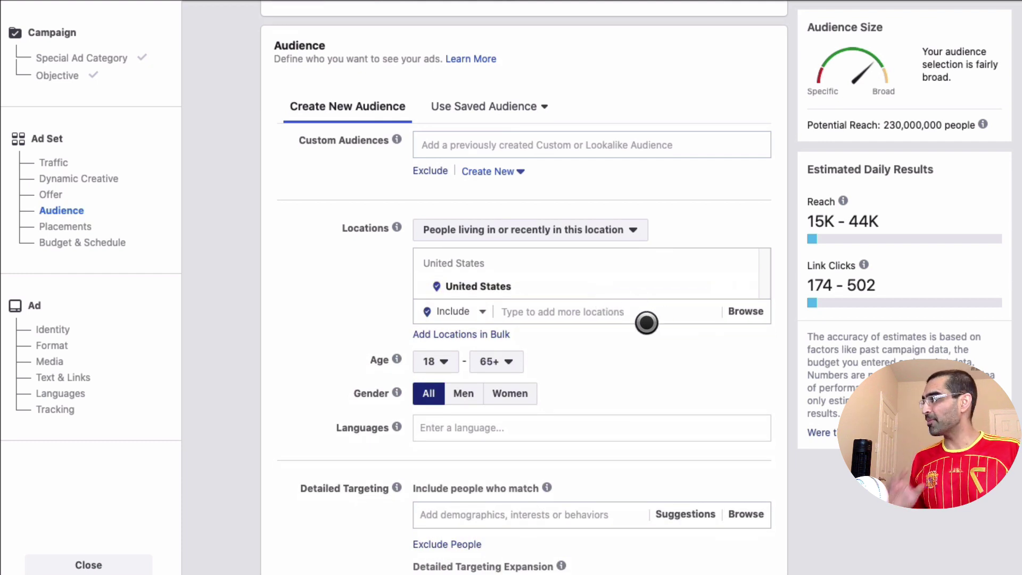
scroll(639, 315, down, 1)
scroll(589, 321, down, 2)
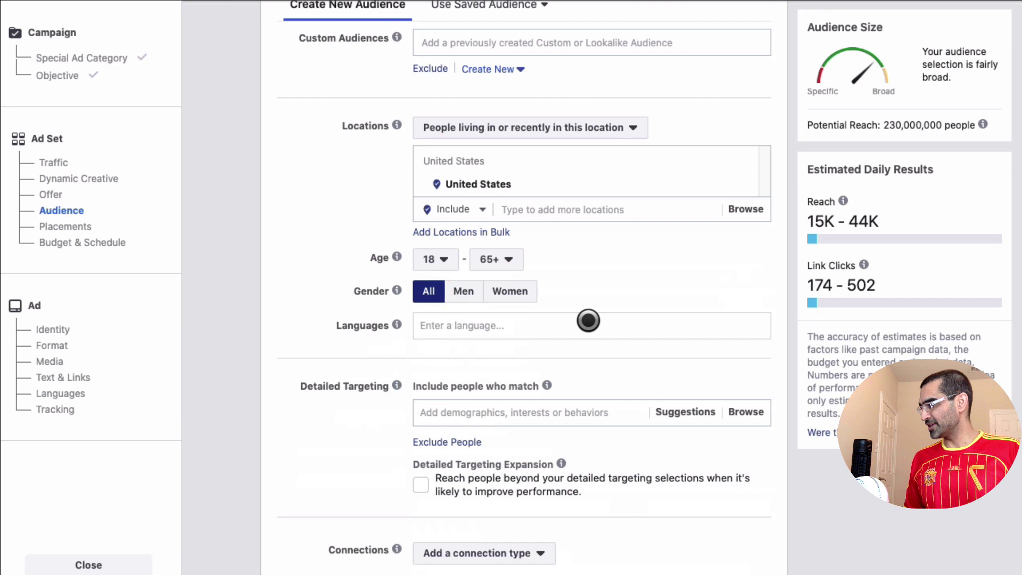
scroll(589, 322, down, 1)
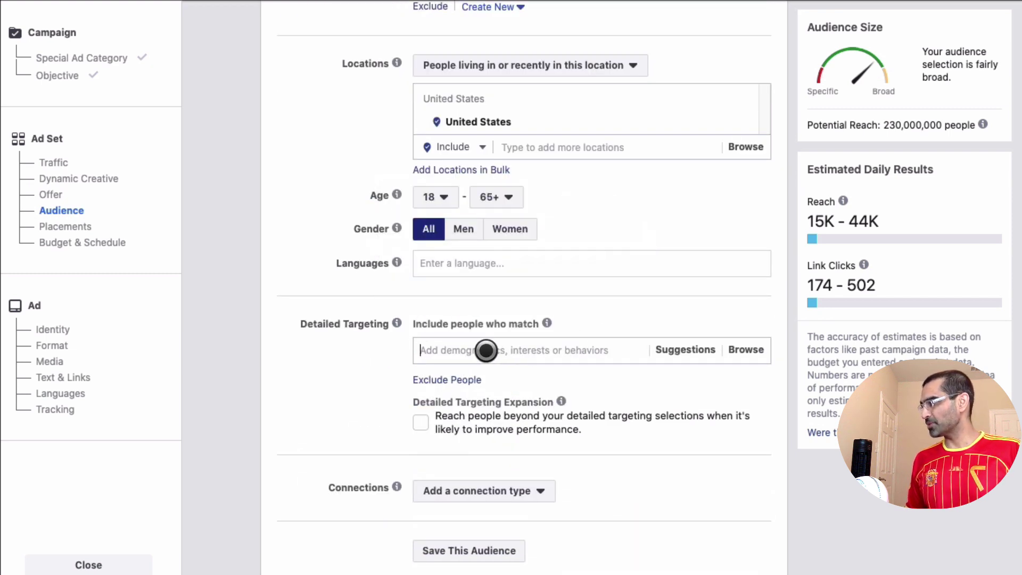
text(reading book)
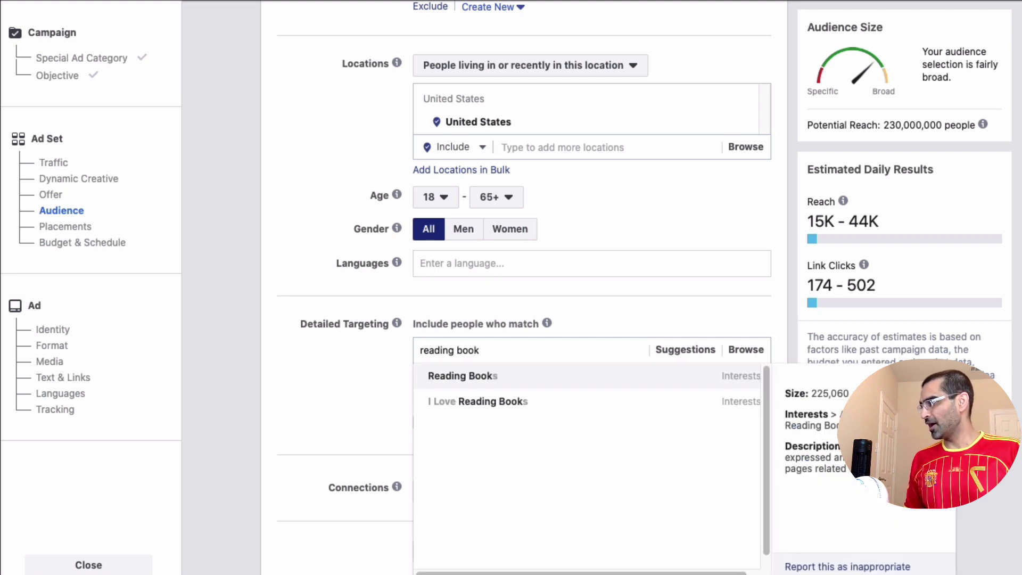
click(509, 377)
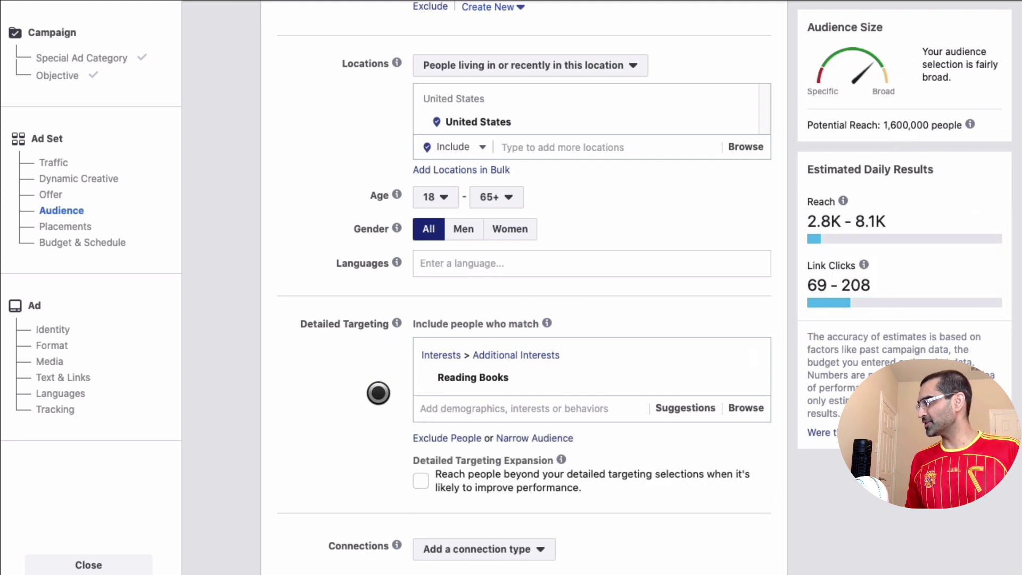
scroll(401, 399, down, 5)
scroll(598, 414, down, 4)
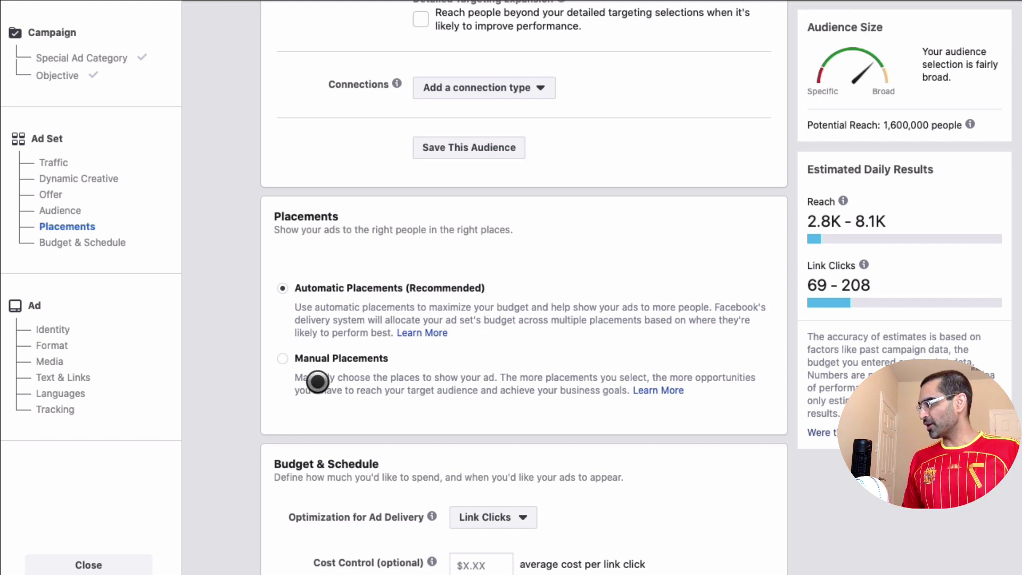
Step: Switch to Manual Placements and remove Facebook, Audience Network and Messenger
click(313, 356)
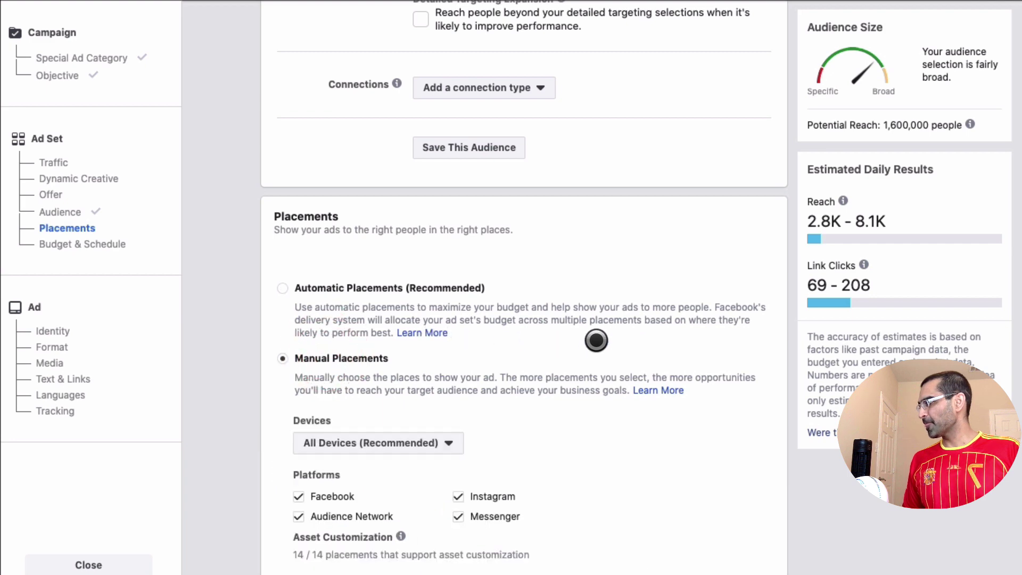
scroll(597, 352, down, 2)
scroll(594, 356, down, 6)
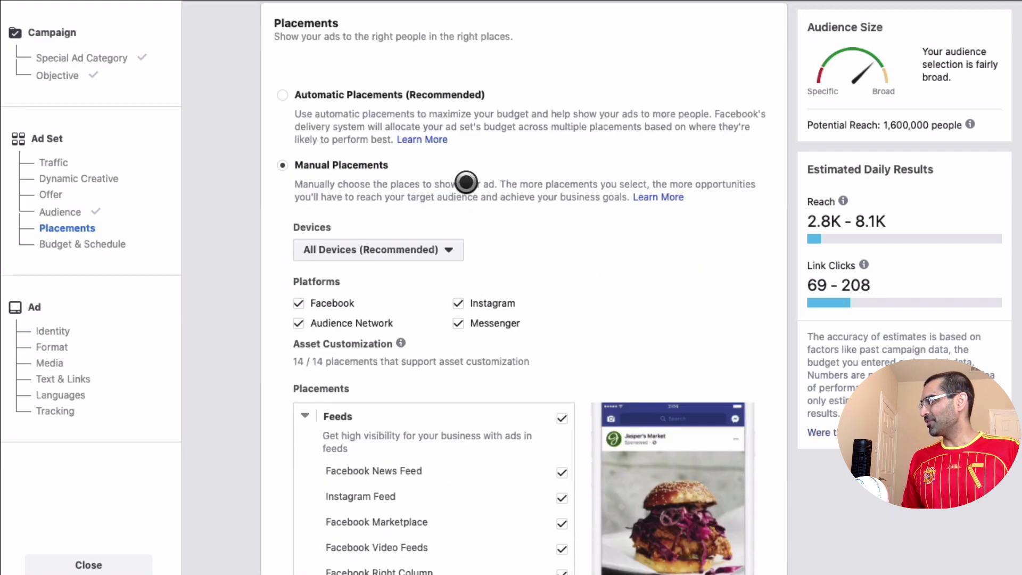
scroll(420, 298, up, 1)
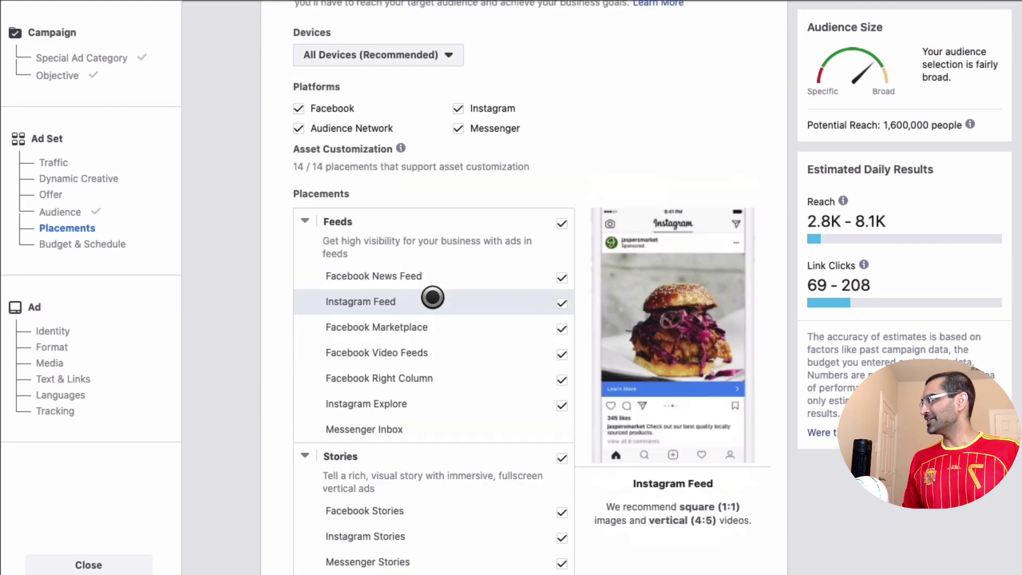
click(299, 109)
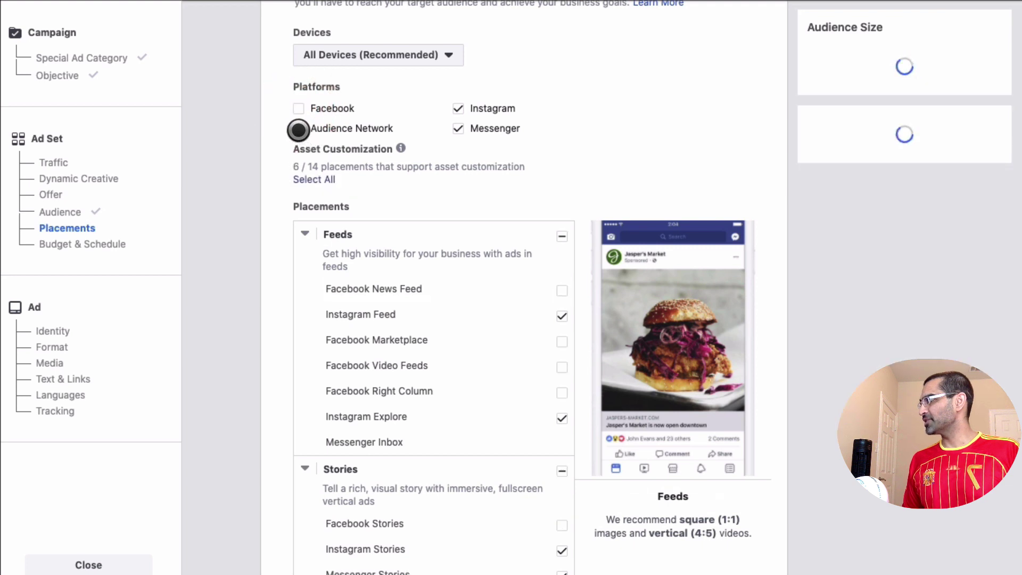
click(459, 128)
click(299, 129)
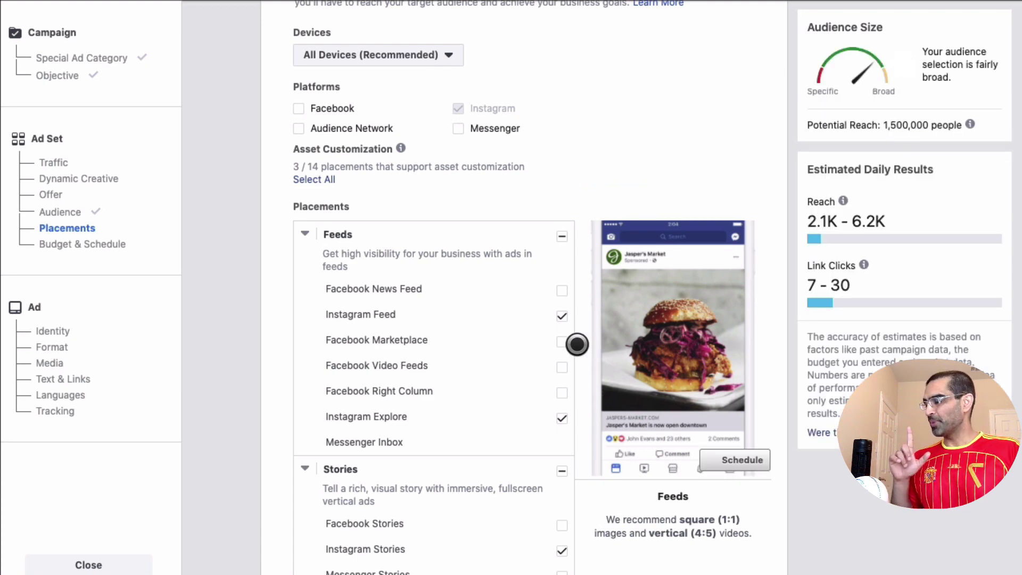
Step: Untick Instagram Feed and Instagram Explore, leaving only Instagram Stories
scroll(577, 345, down, 3)
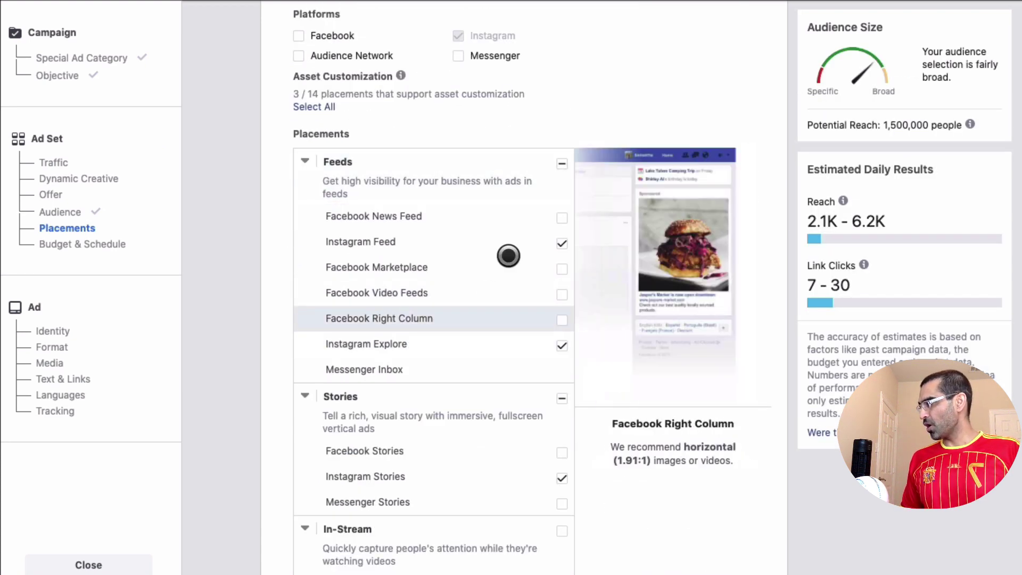
scroll(411, 273, down, 2)
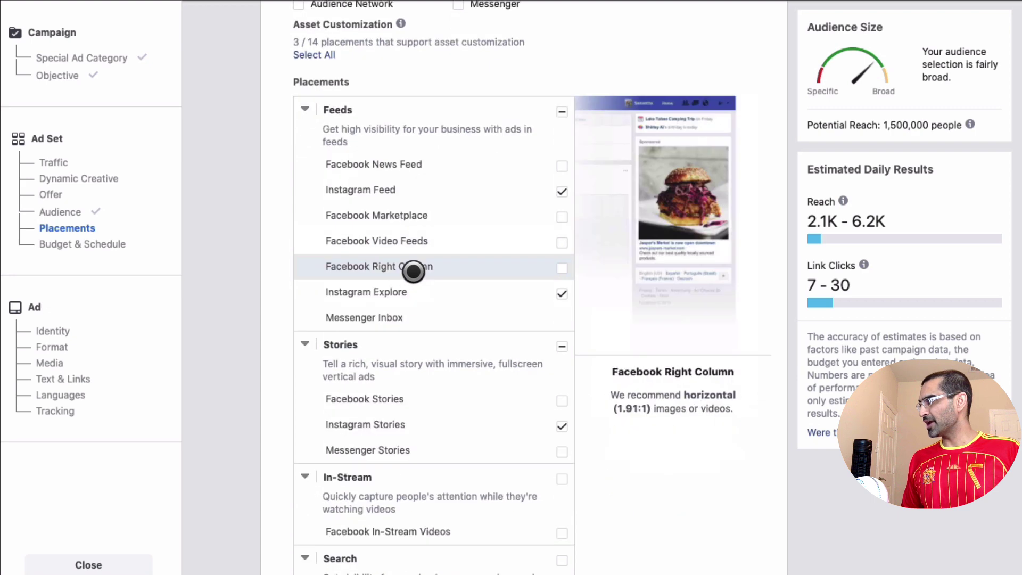
click(563, 190)
click(565, 293)
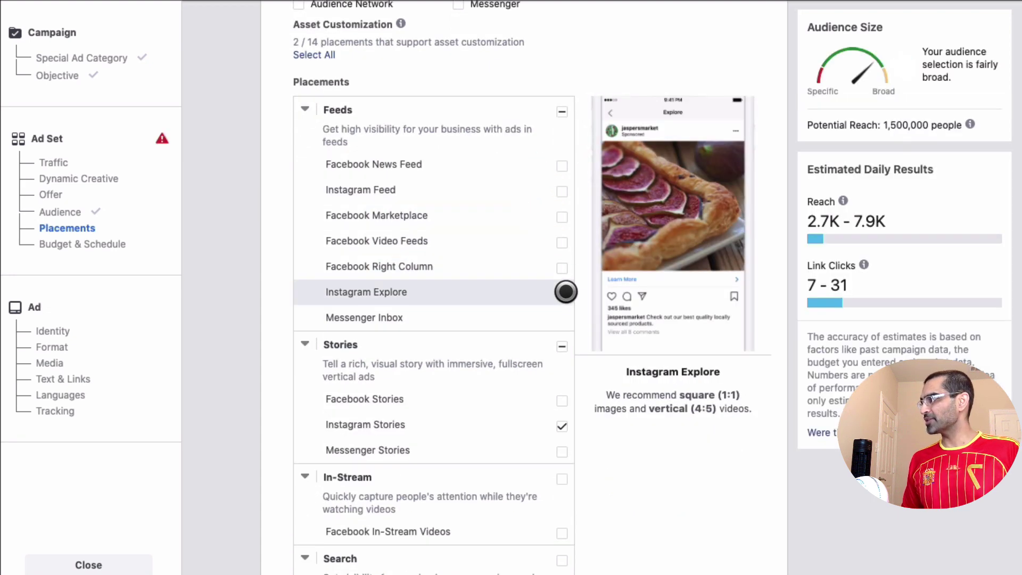
click(564, 292)
scroll(670, 406, down, 2)
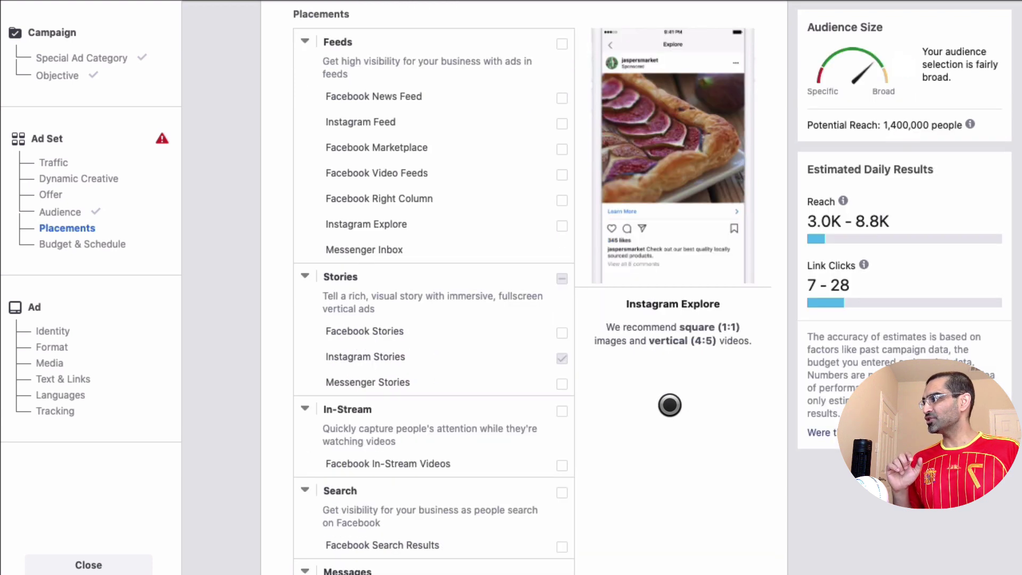
scroll(653, 365, down, 3)
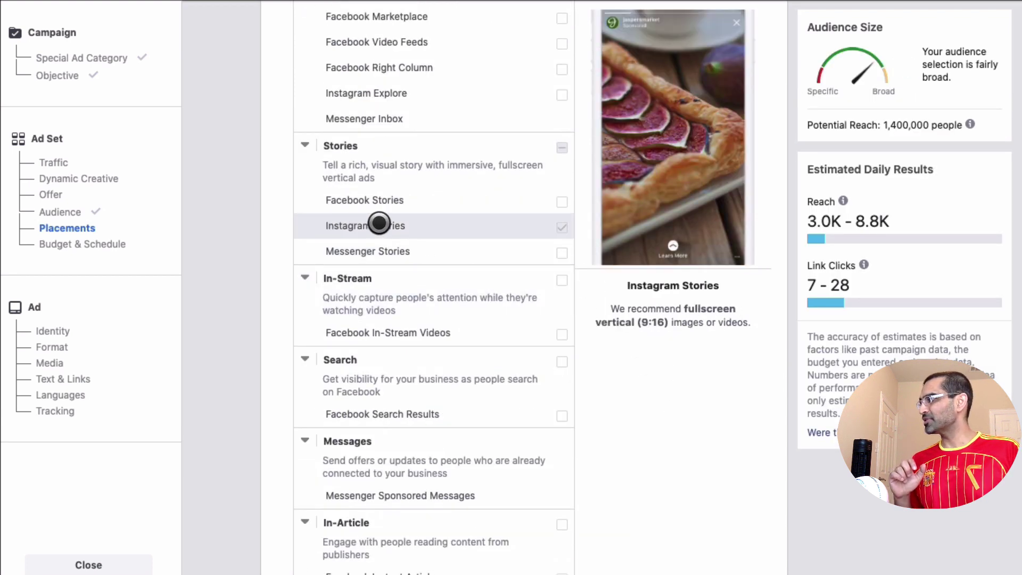
click(562, 228)
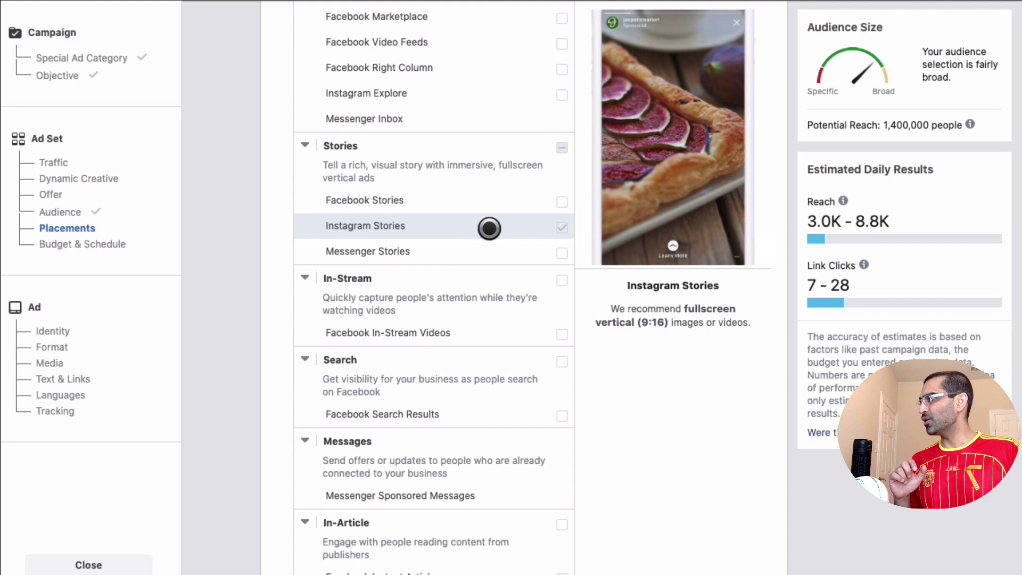
scroll(737, 318, up, 2)
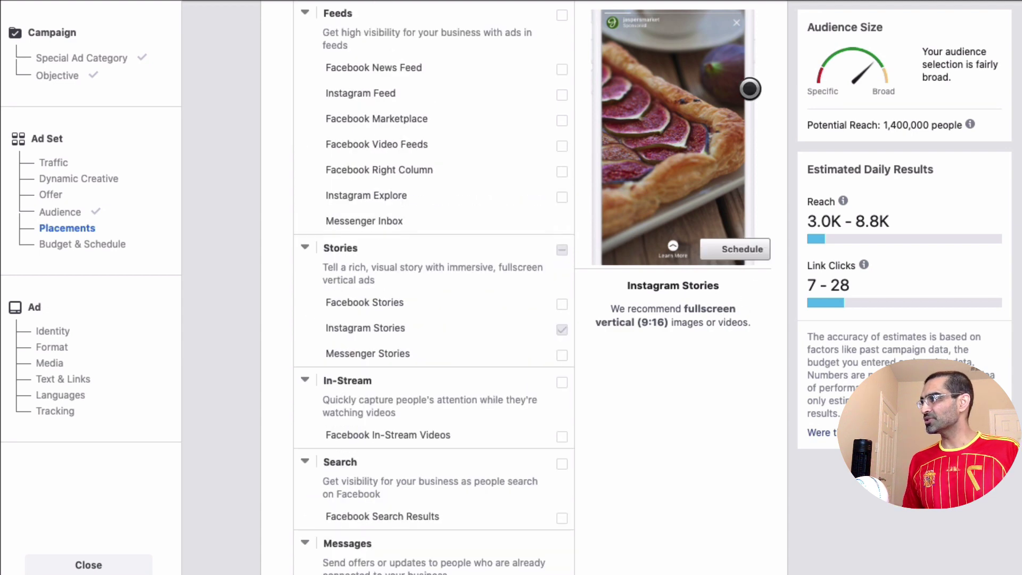
mouse_move(552, 331)
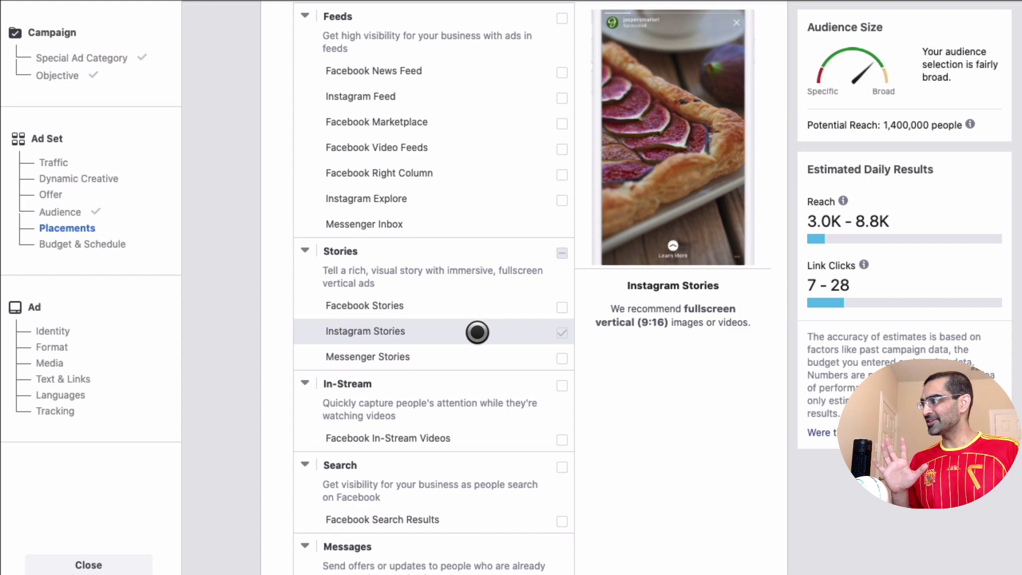
scroll(477, 332, down, 8)
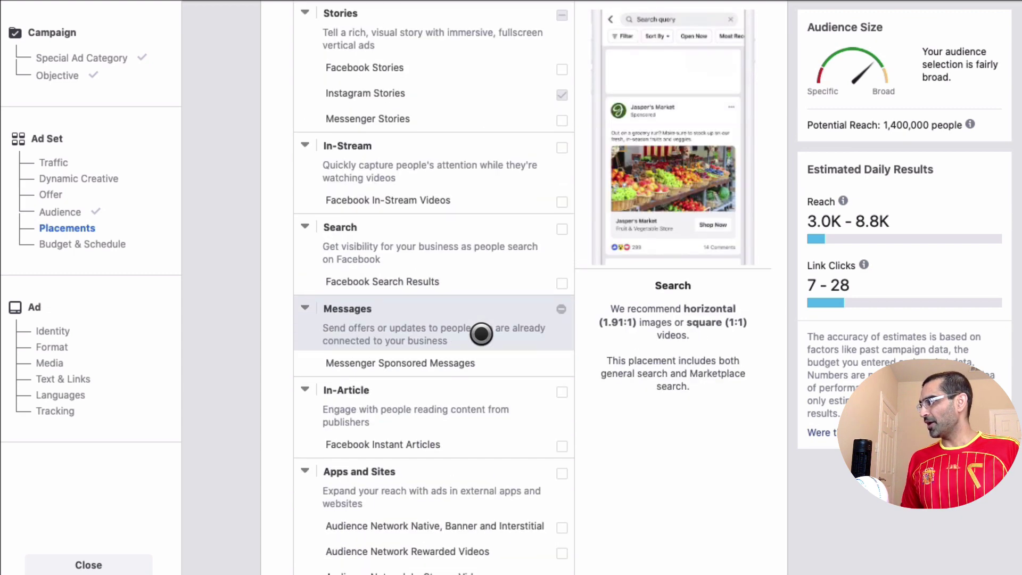
scroll(484, 344, down, 7)
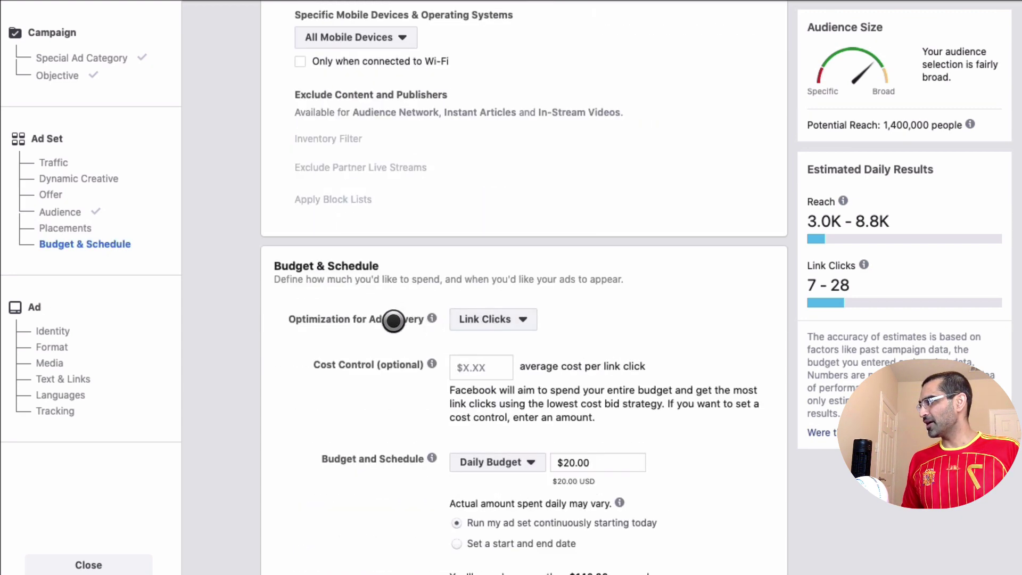
Step: Change the daily budget from $20.00 to $10.00 and continue to ad setup
scroll(693, 336, down, 5)
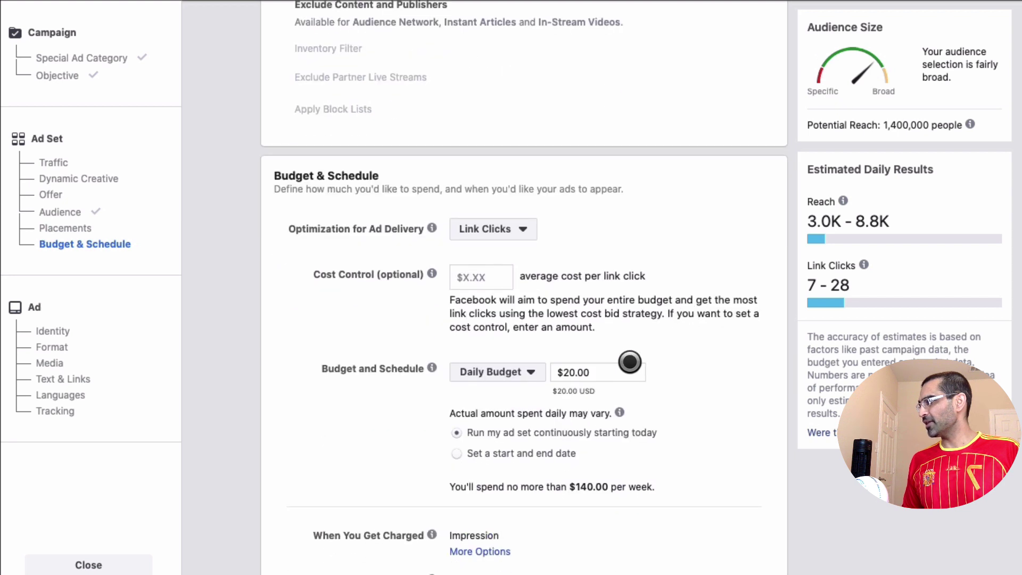
drag(630, 360, 381, 219)
click(622, 218)
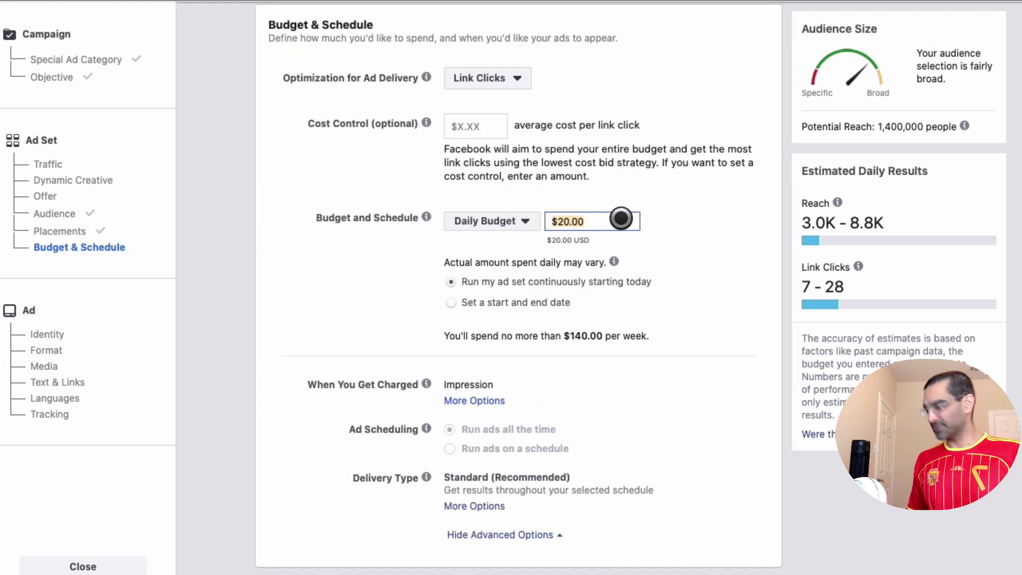
text(10)
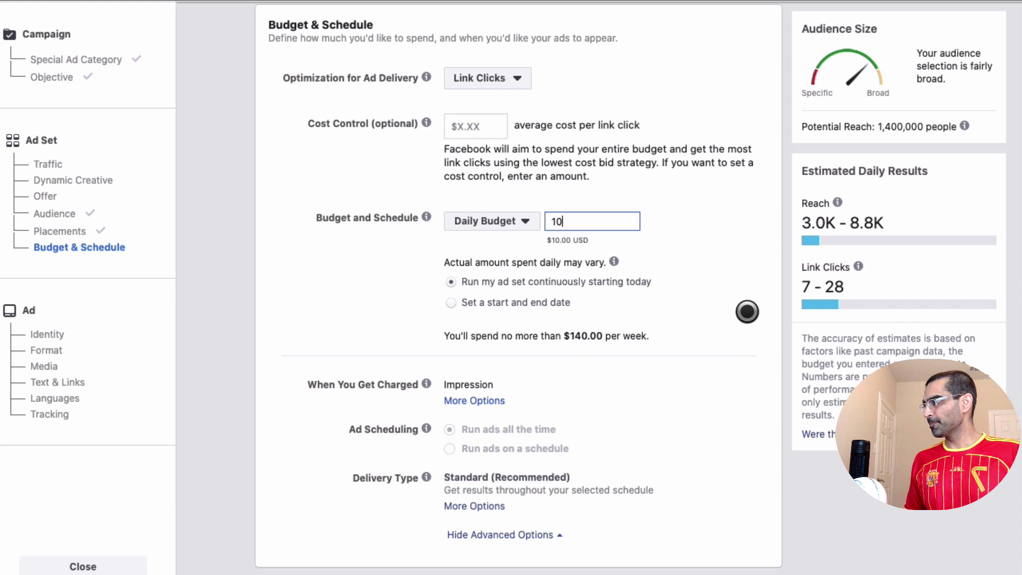
key(Tab)
scroll(382, 313, down, 1)
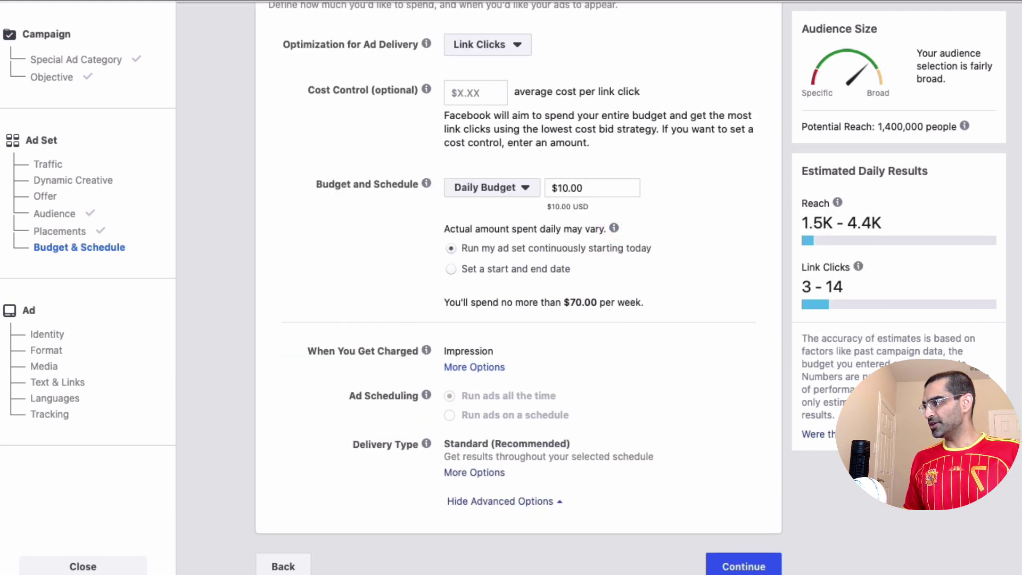
scroll(907, 514, down, 1)
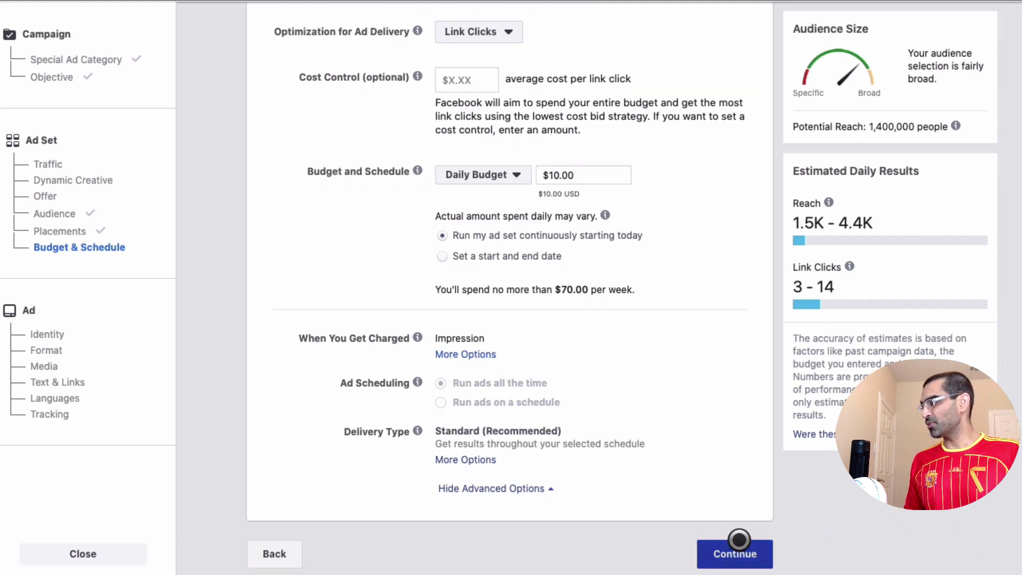
click(740, 542)
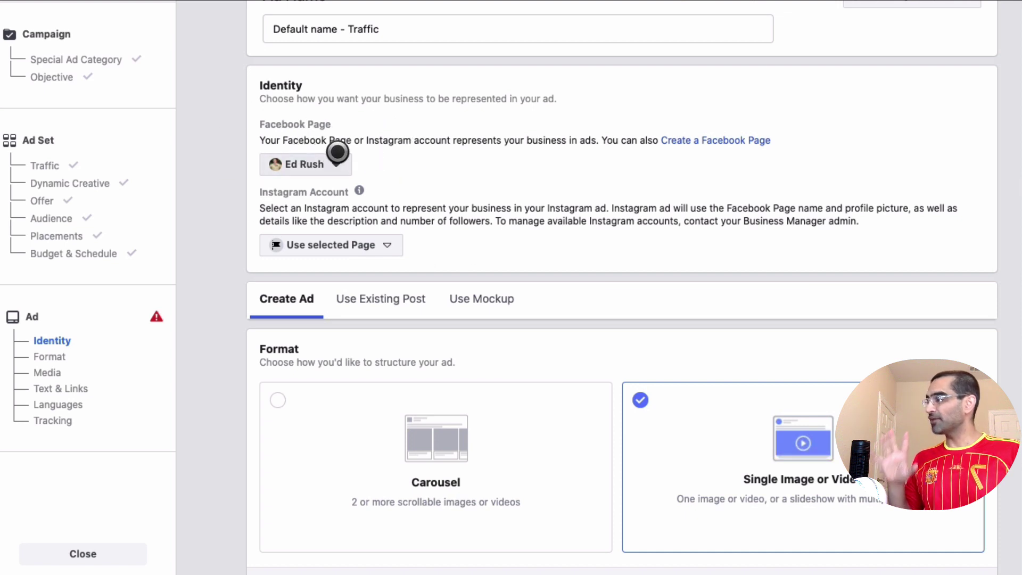
Step: Select the connected Instagram account as the ad's identity instead of the Facebook Page
click(390, 244)
click(372, 293)
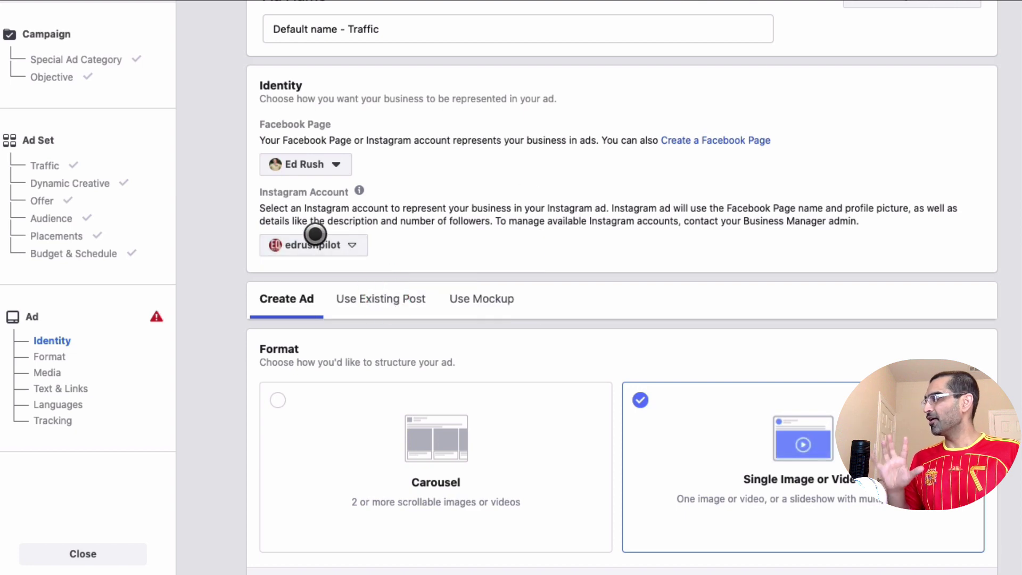
scroll(499, 253, down, 7)
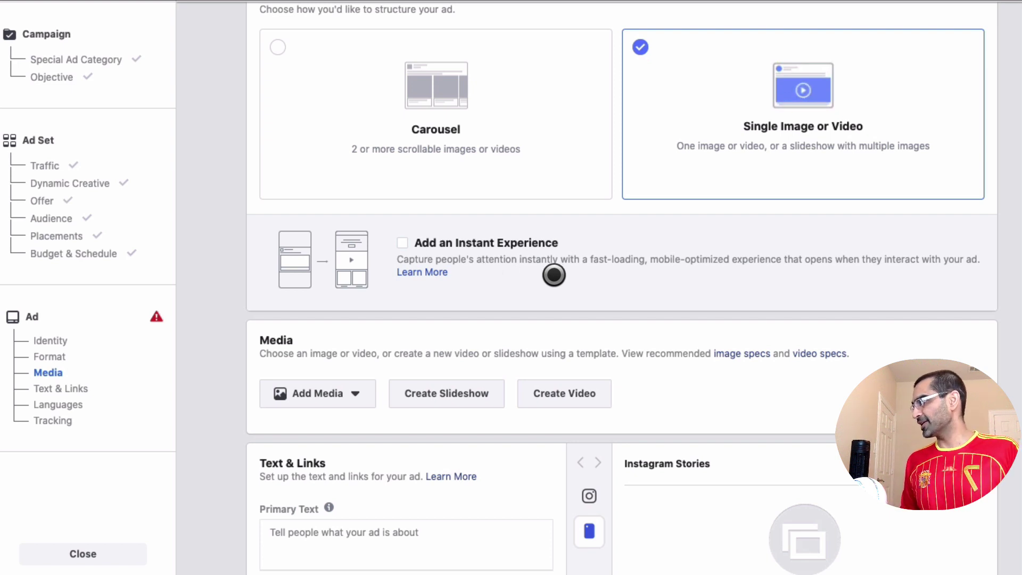
scroll(549, 271, down, 5)
mouse_move(582, 283)
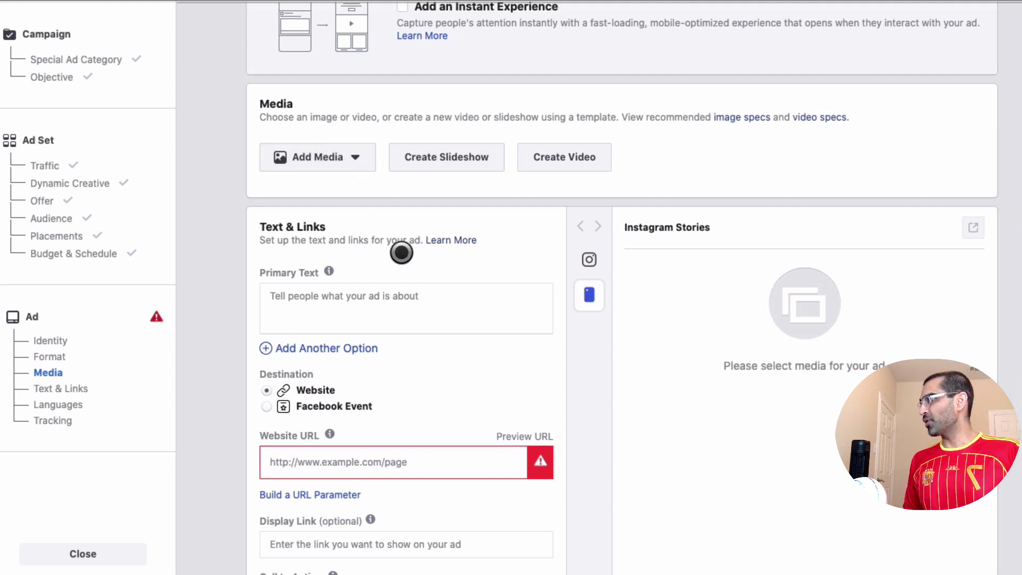
scroll(402, 256, up, 1)
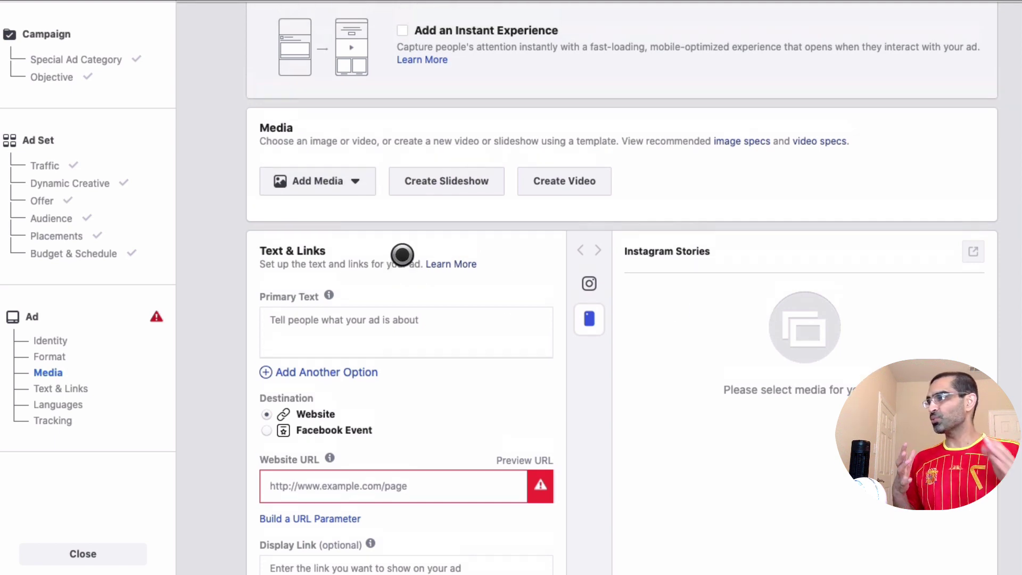
Step: Open Add Image and select the 4.png and 3.png_105 images in the media library
click(314, 170)
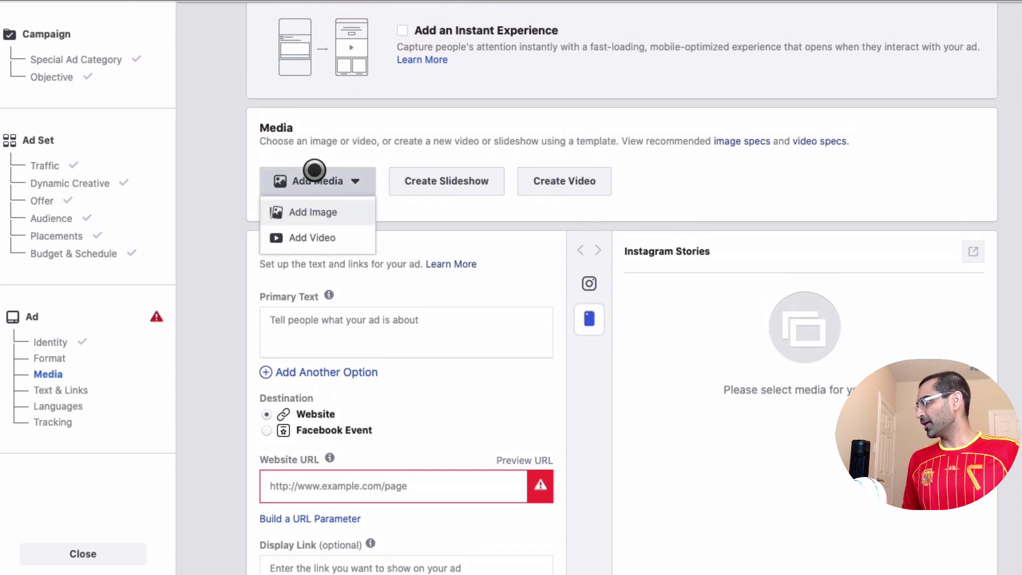
click(315, 212)
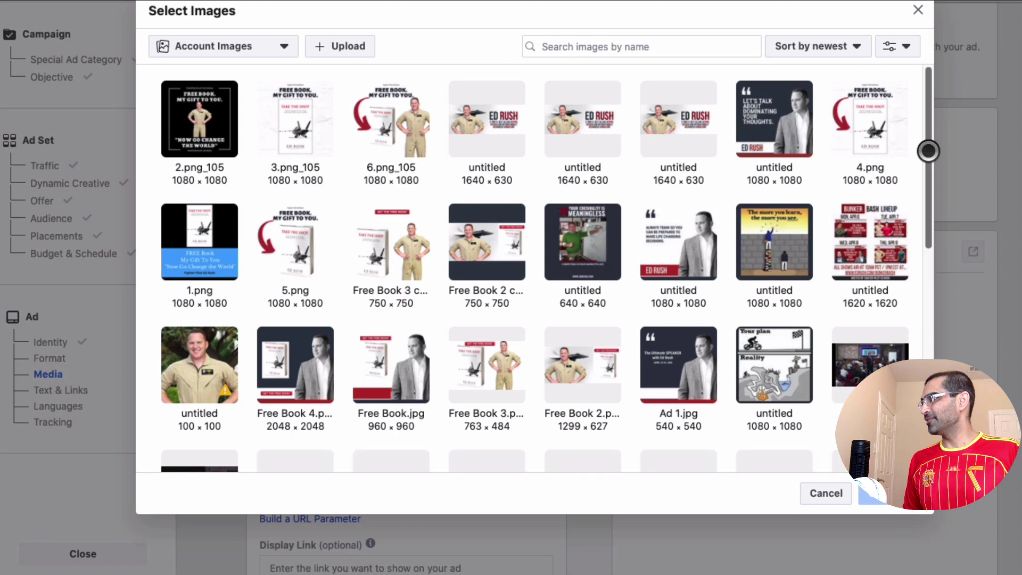
drag(929, 152, 930, 166)
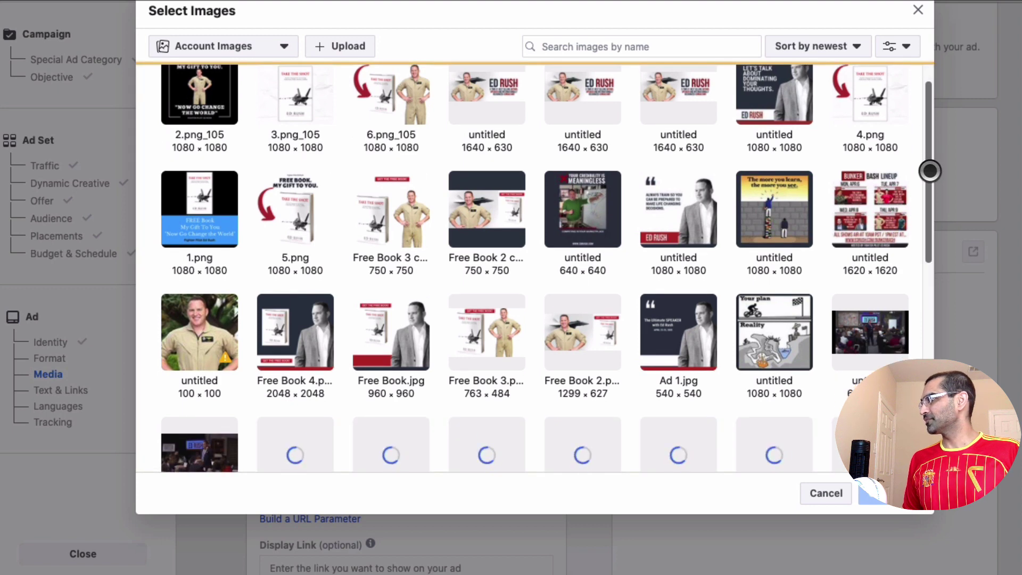
drag(930, 171, 920, 303)
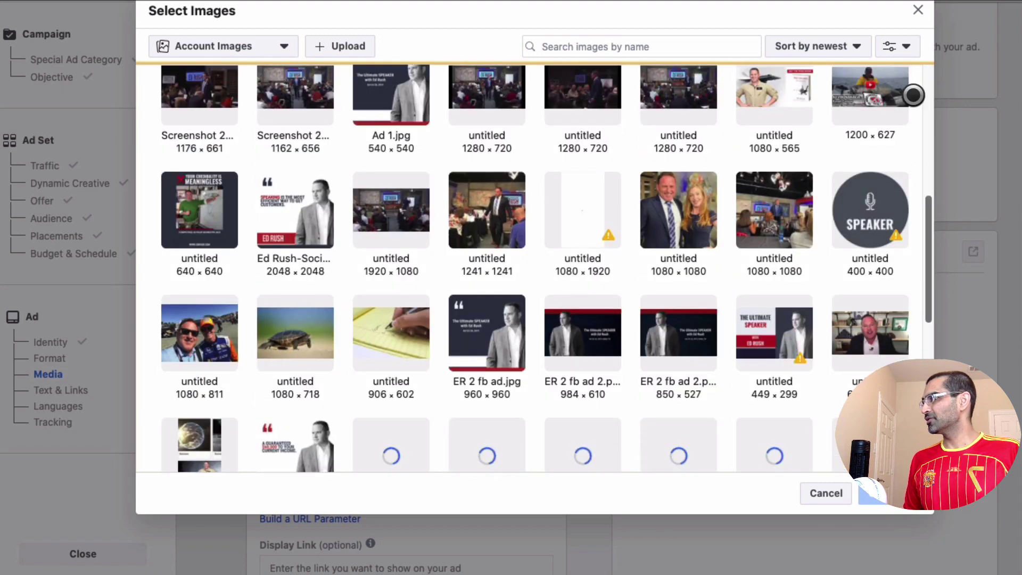
click(927, 120)
mouse_move(928, 126)
mouse_down()
mouse_move(925, 278)
mouse_move(911, 127)
mouse_up()
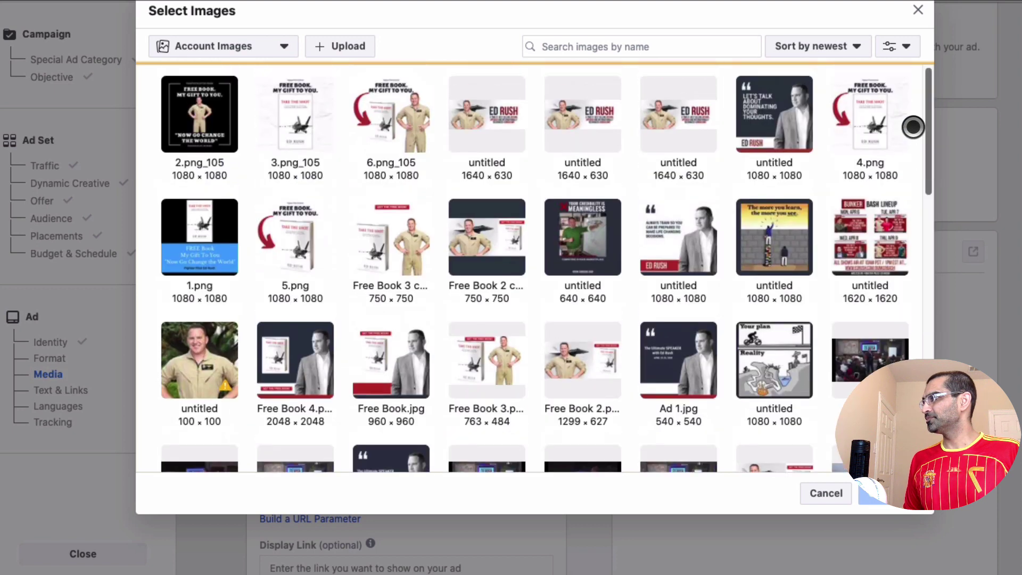
click(851, 177)
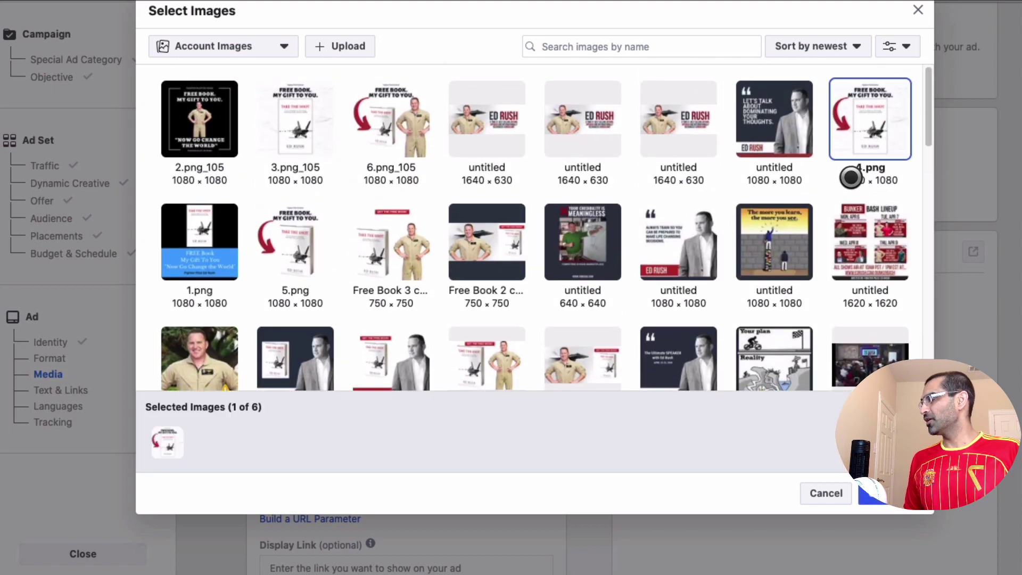
click(295, 127)
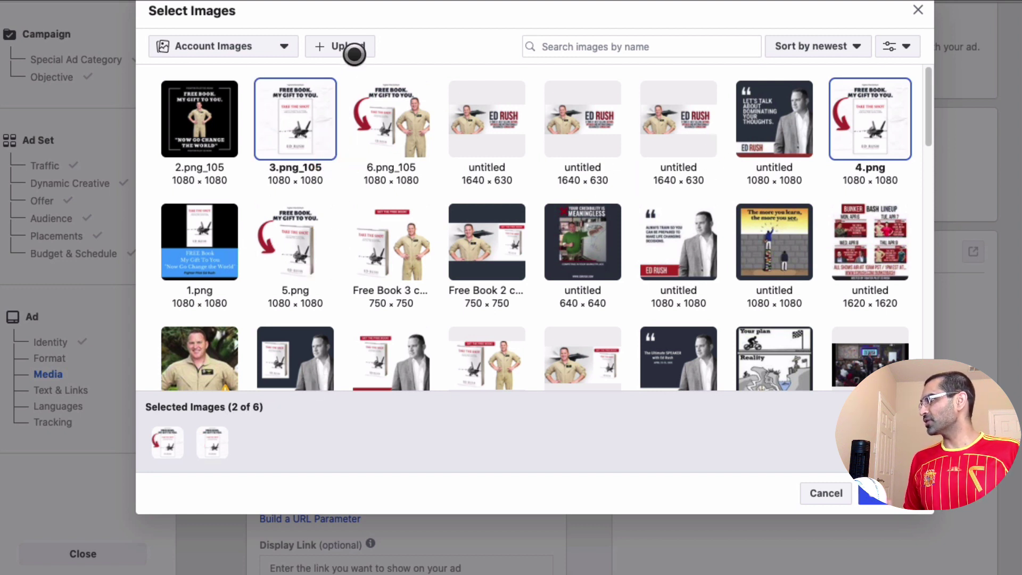
Step: Upload book .jpg, deselect 4.png and 3.png_105, and confirm it as the only image
click(354, 53)
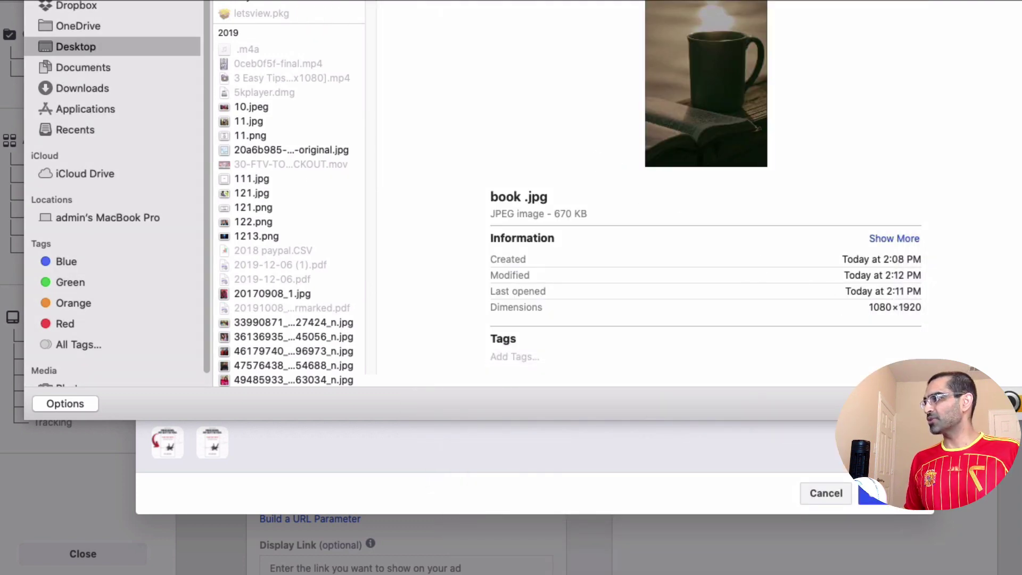
click(1011, 402)
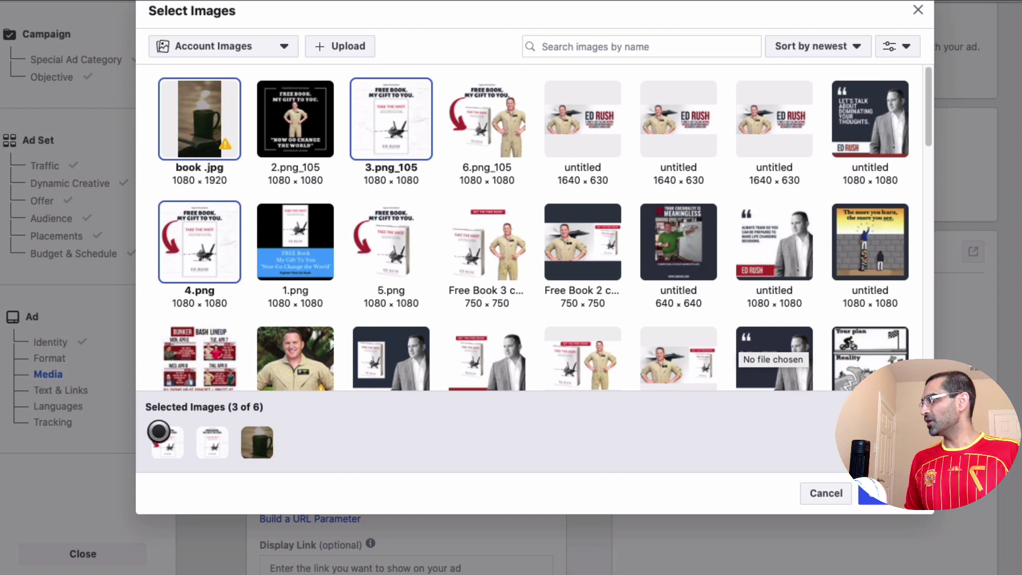
click(211, 441)
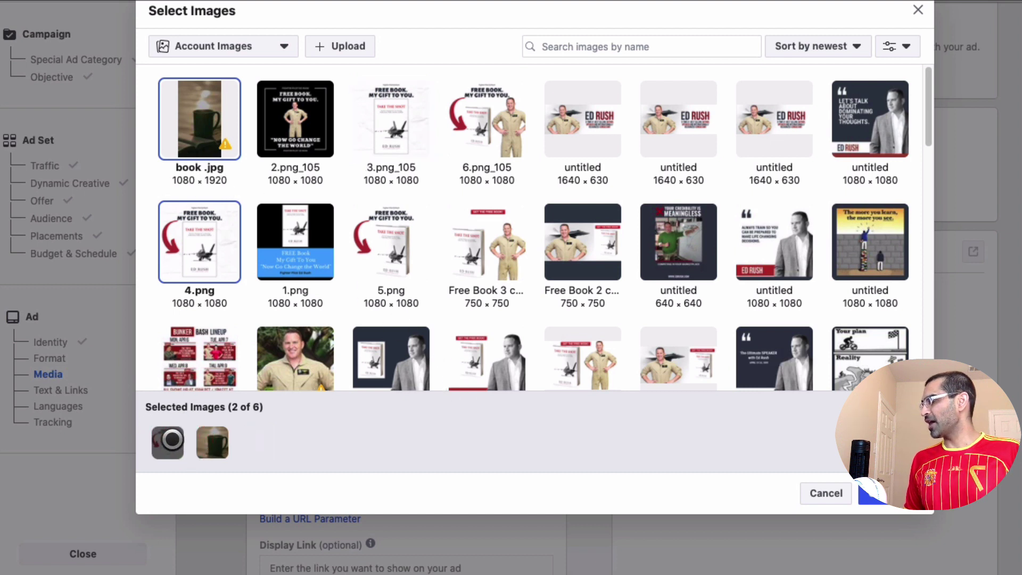
click(168, 441)
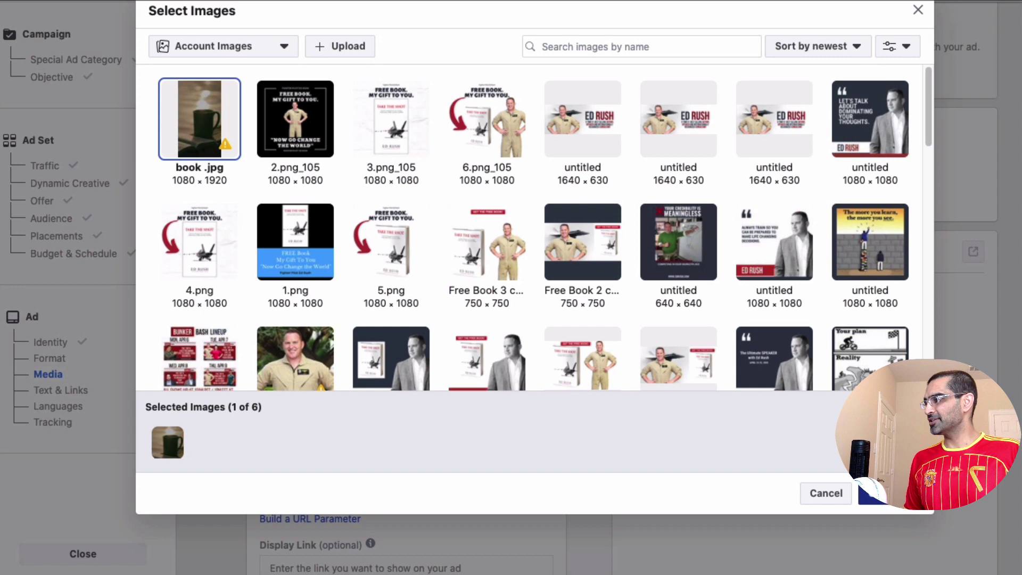
click(884, 493)
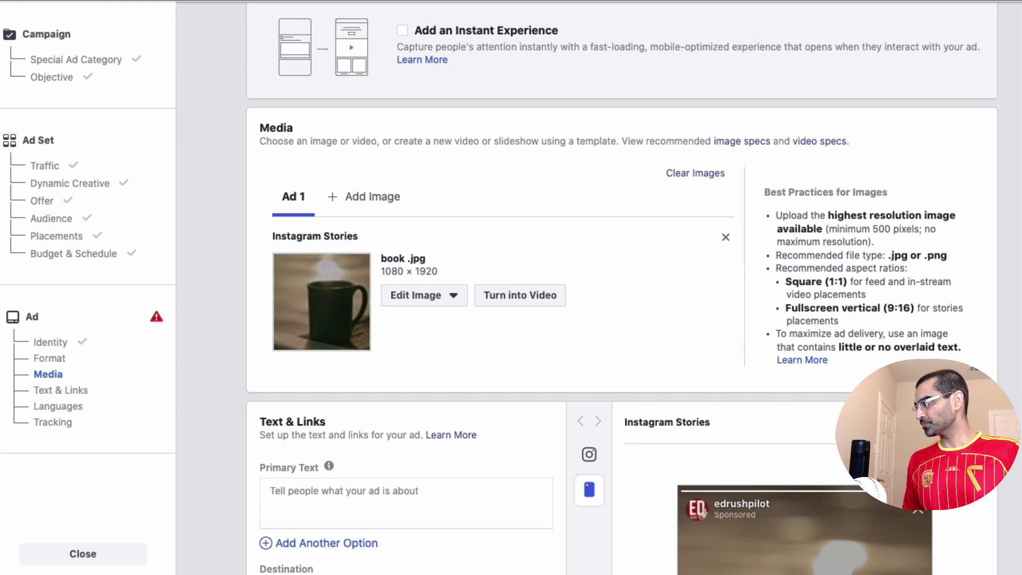
Step: Enter 'What book are you reading these days?' as the ad's Primary Text
scroll(771, 357, down, 7)
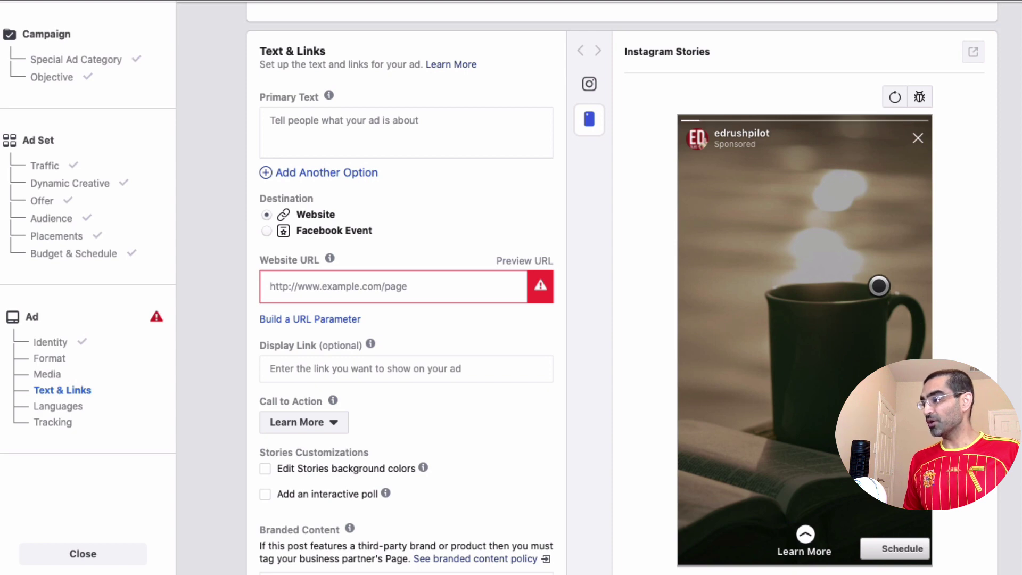
scroll(860, 265, up, 4)
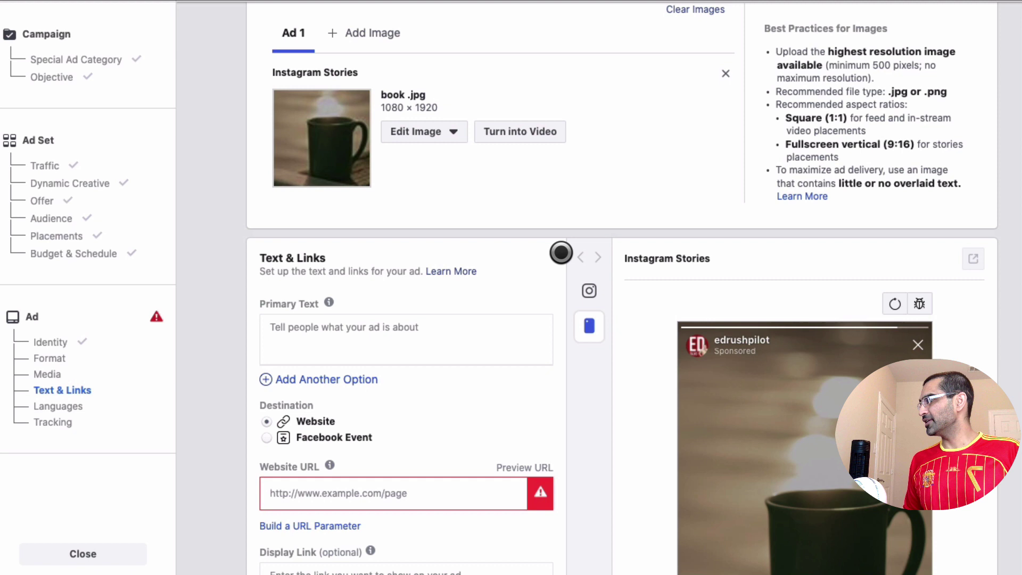
scroll(561, 253, down, 3)
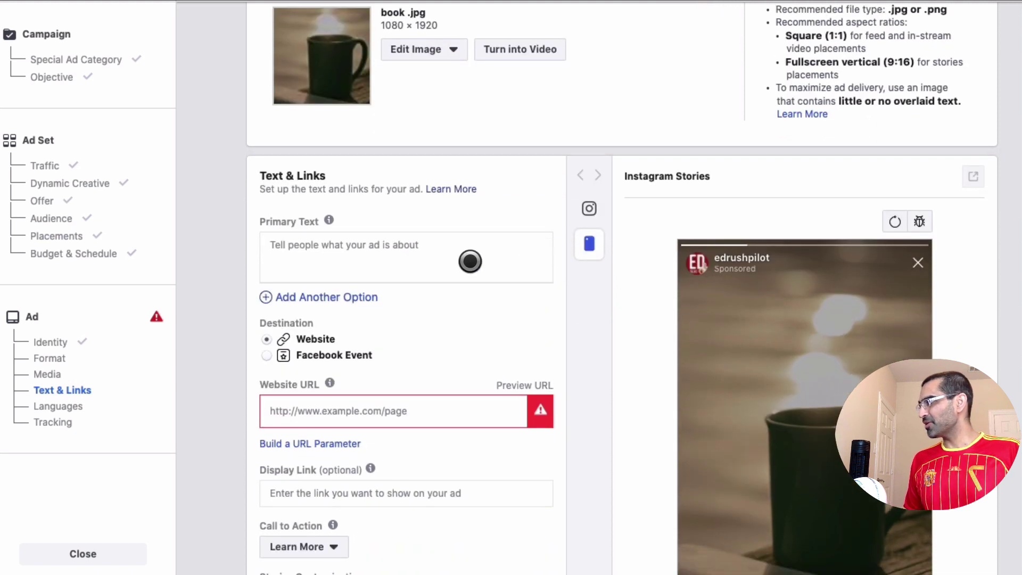
click(433, 253)
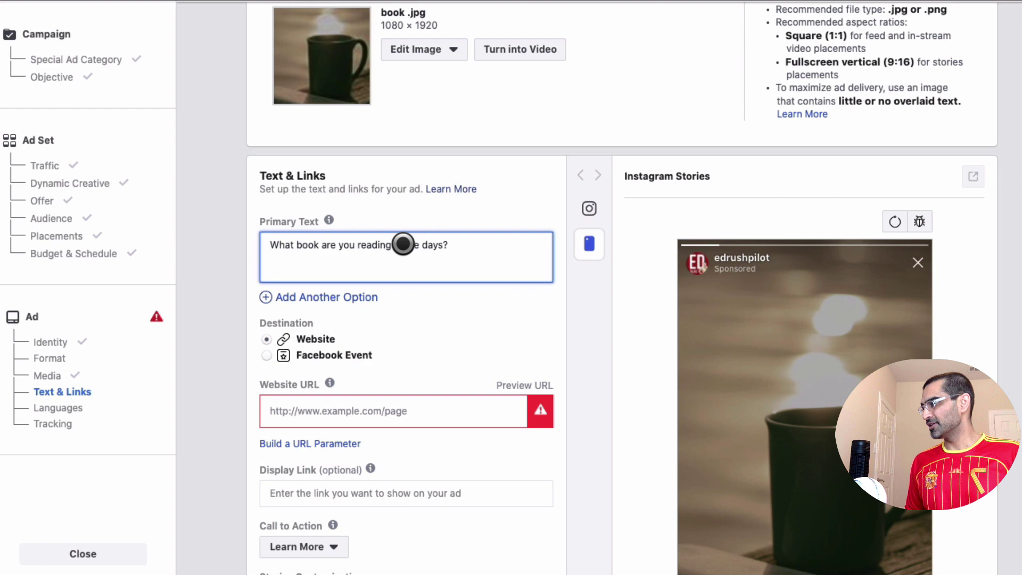
scroll(426, 250, down, 3)
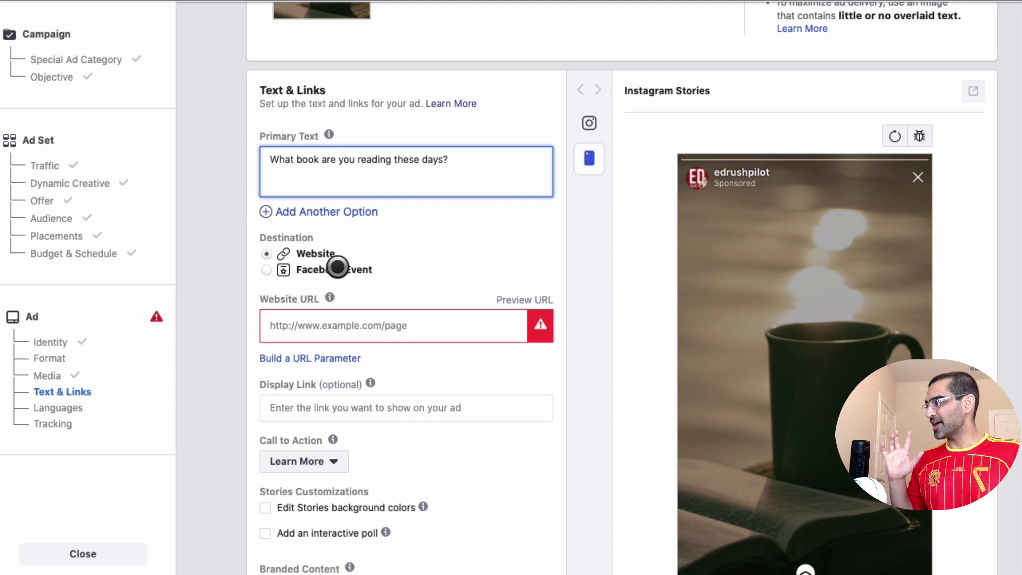
mouse_move(330, 297)
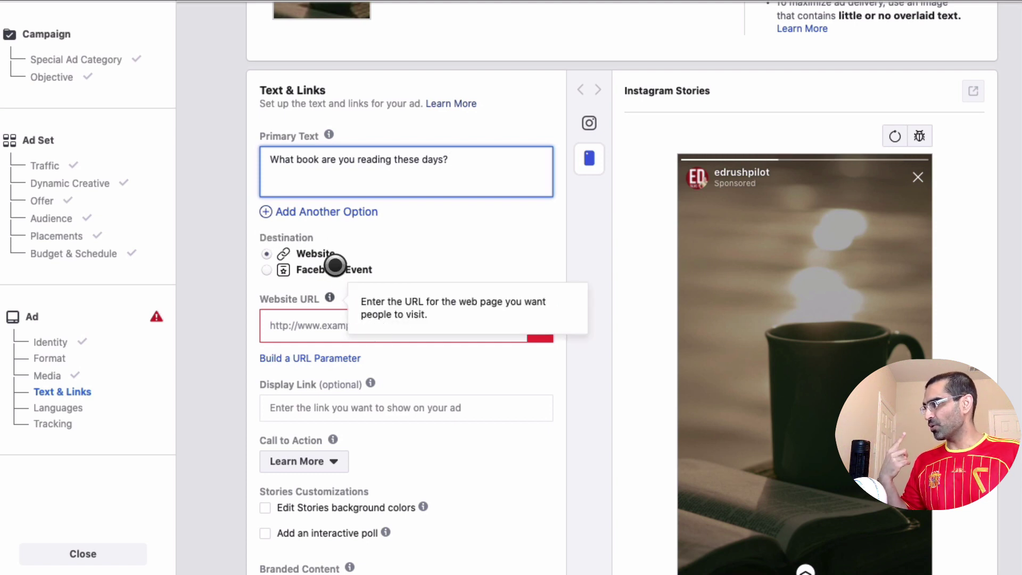
click(334, 320)
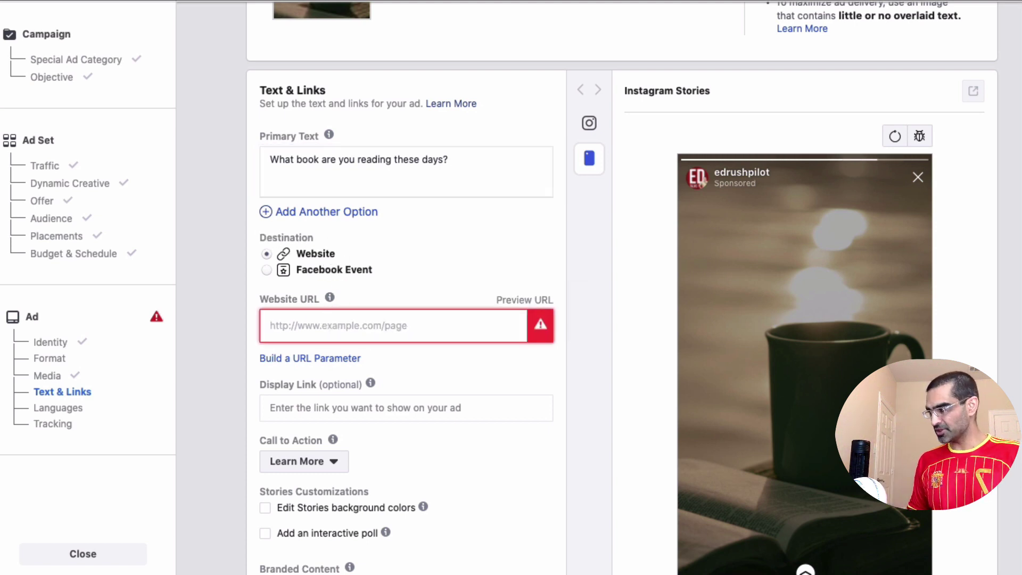
text(www)
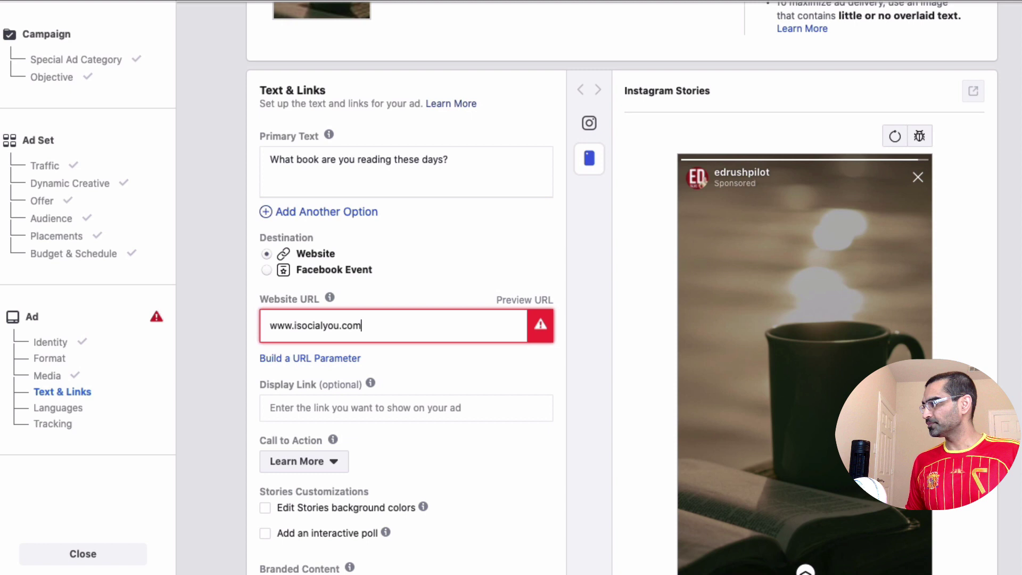
text(.isocialyou.com)
key(Tab)
scroll(545, 376, down, 1)
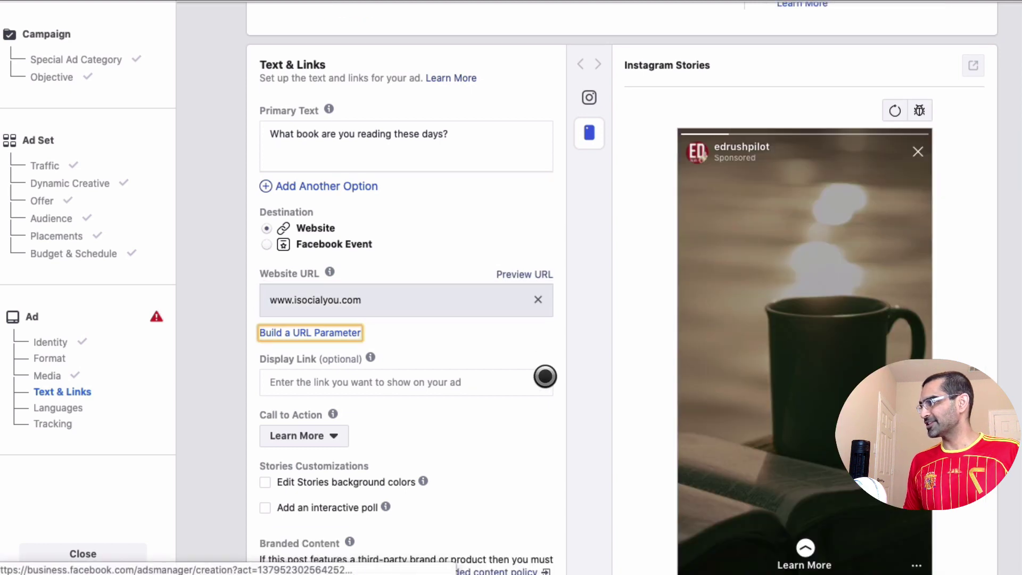
scroll(545, 376, down, 2)
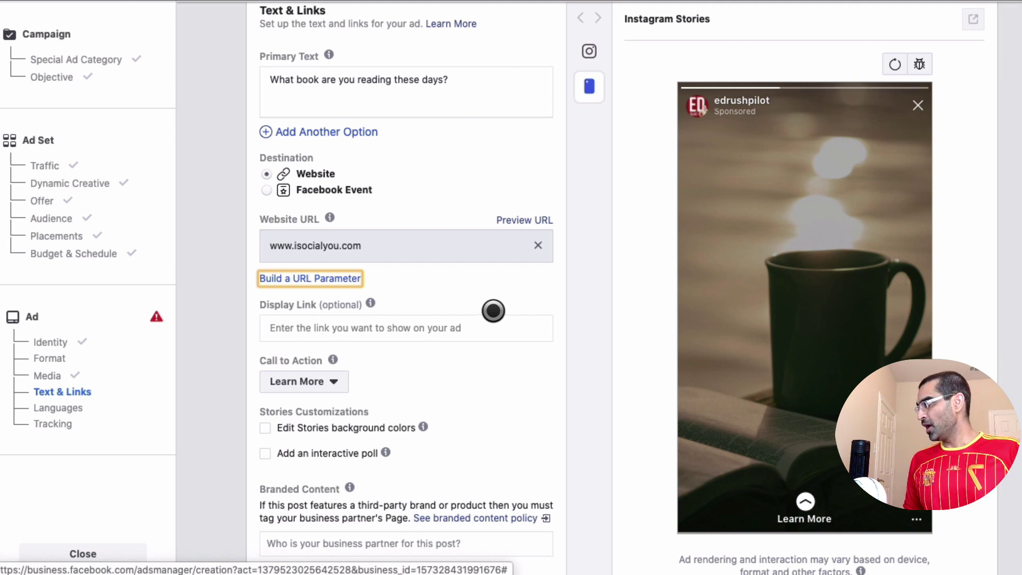
scroll(494, 328, down, 2)
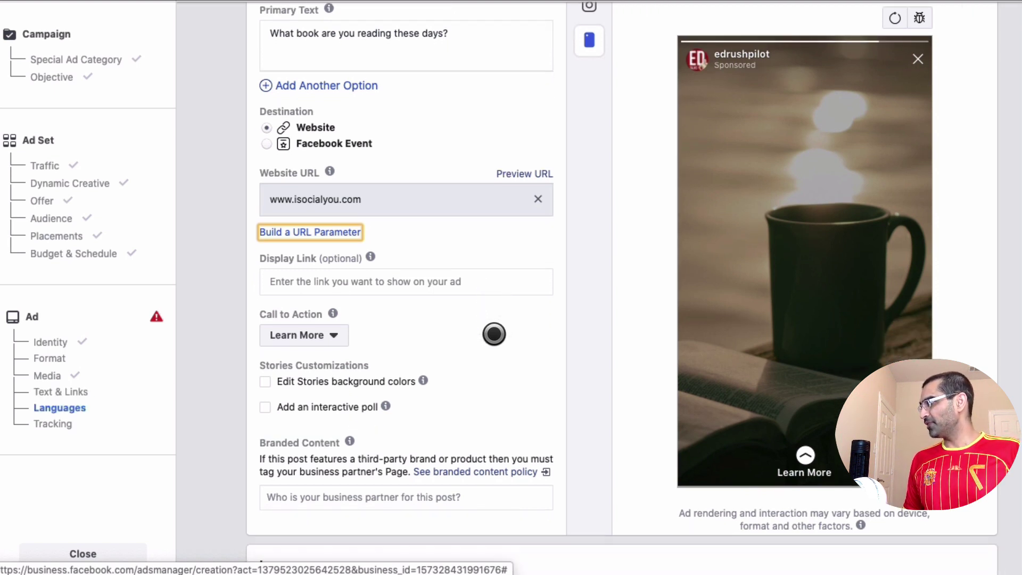
scroll(494, 334, down, 1)
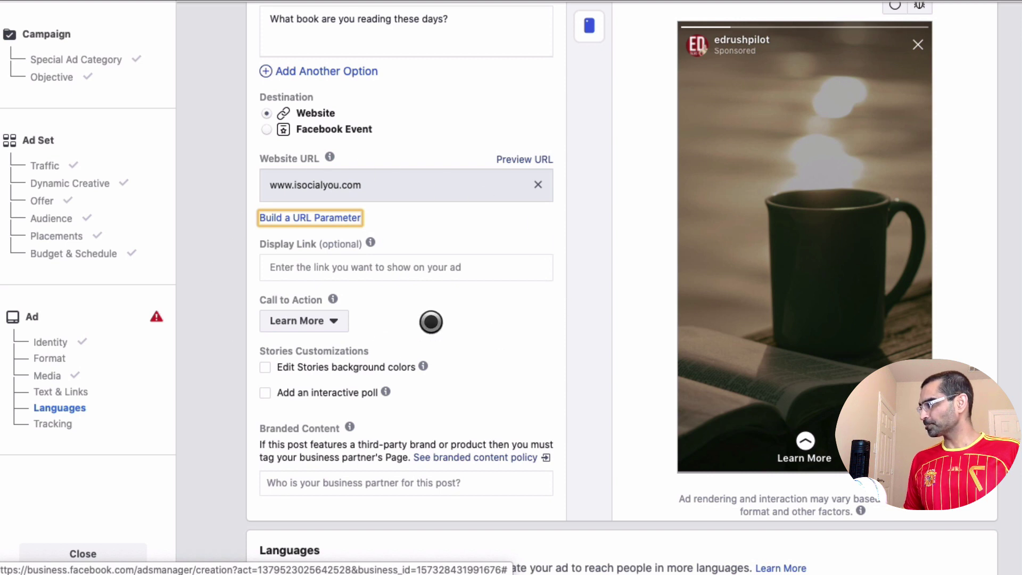
scroll(505, 311, down, 2)
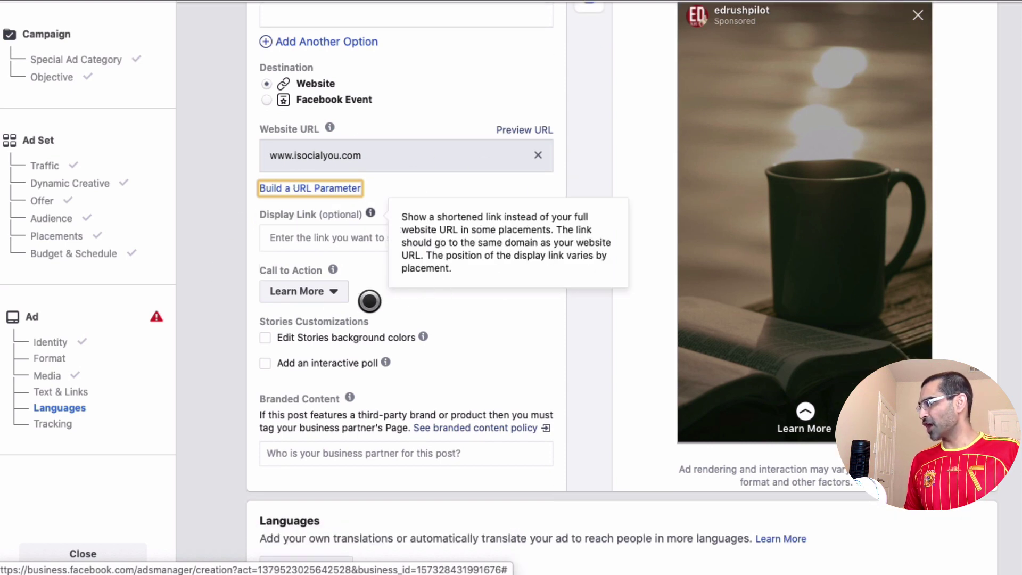
scroll(699, 412, down, 2)
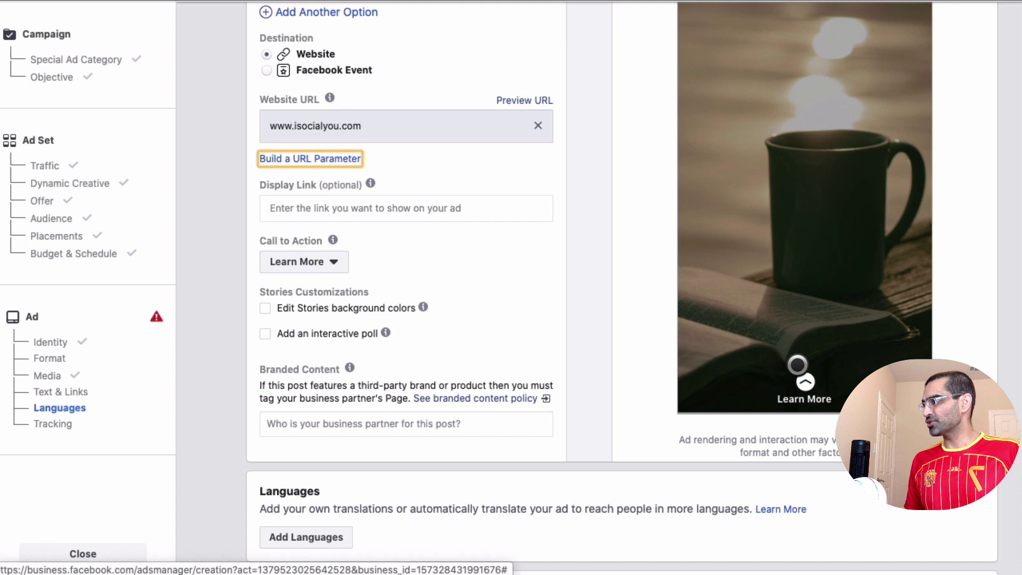
scroll(807, 386, down, 15)
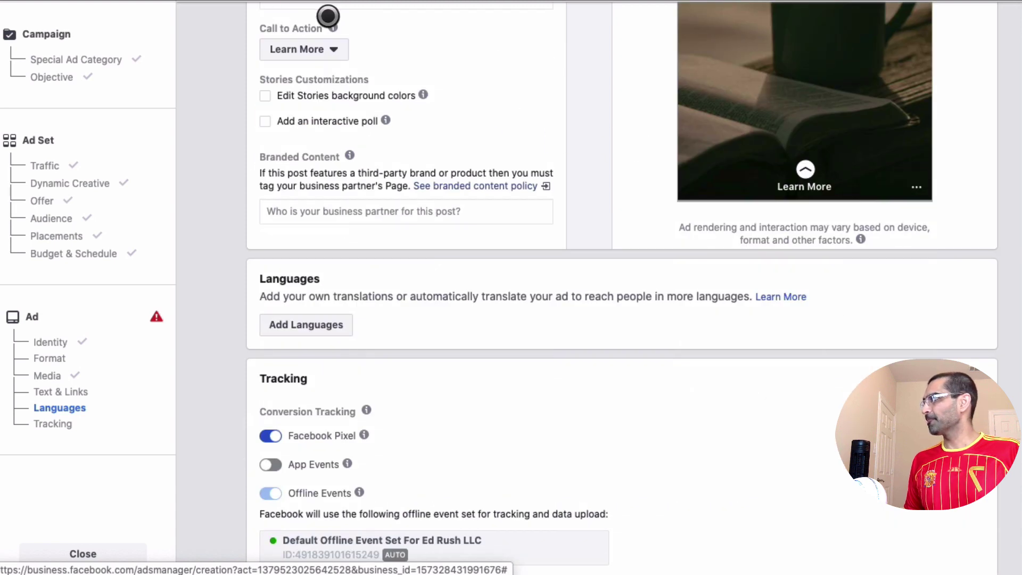
click(331, 50)
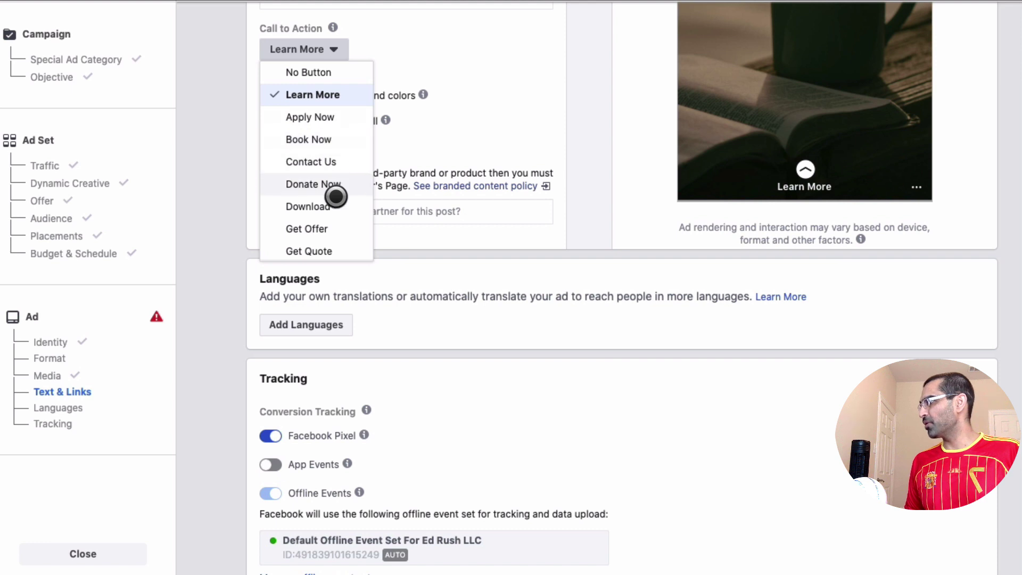
click(566, 127)
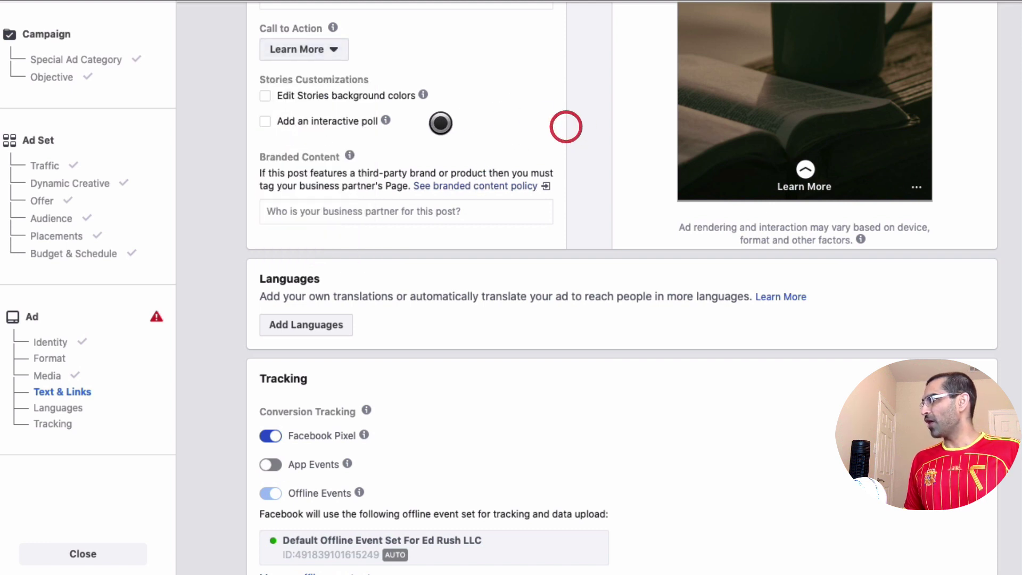
scroll(357, 125, down, 1)
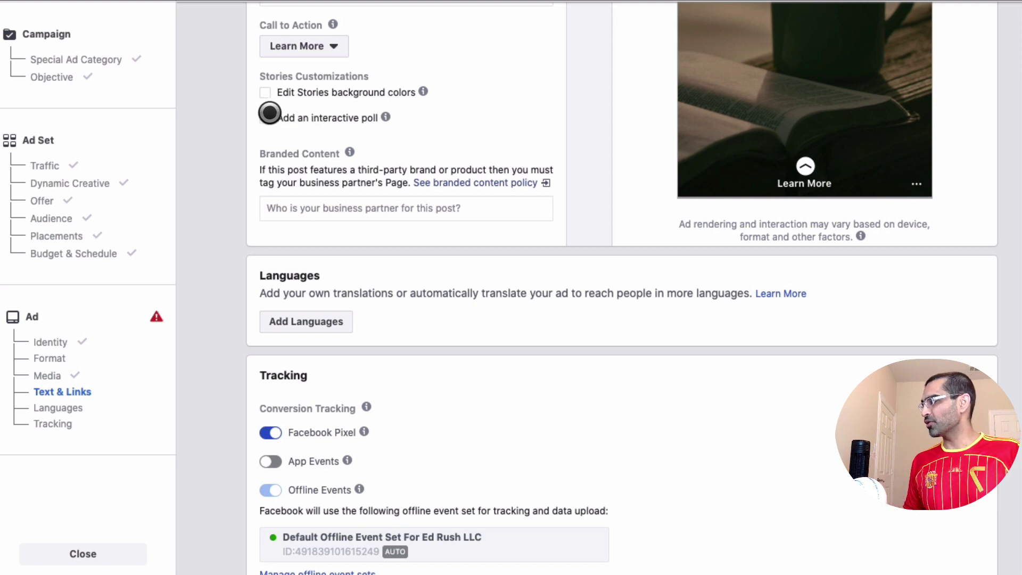
Step: Tick 'Add an interactive poll' and enter the poll question 'paper books or e-book'
click(301, 118)
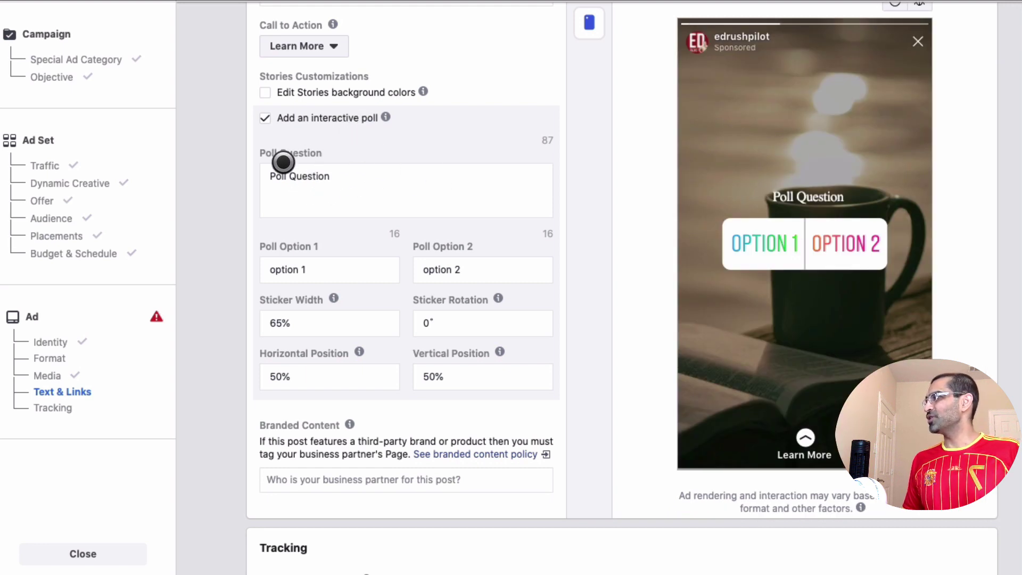
mouse_move(317, 317)
click(354, 175)
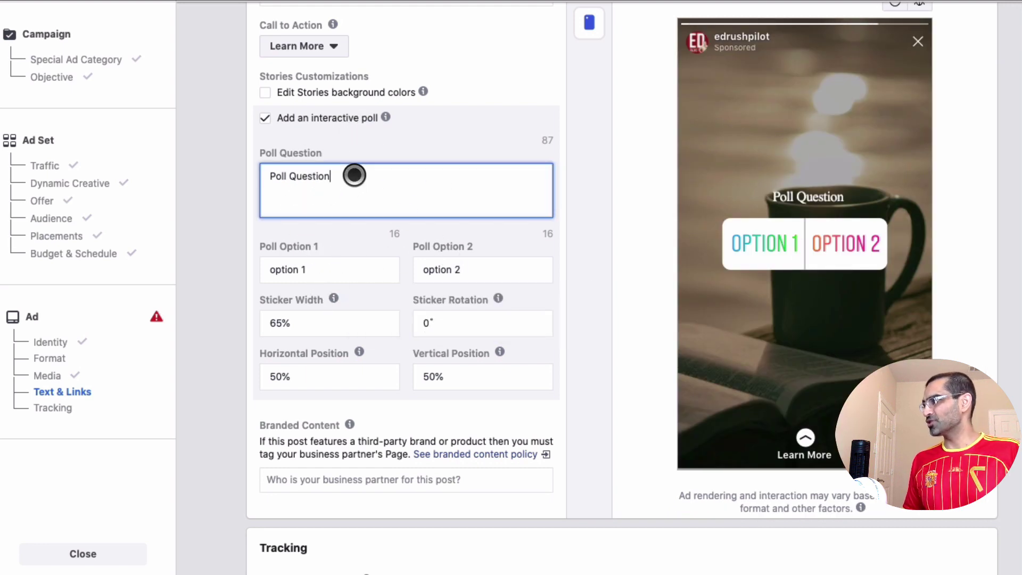
text(paper books or e)
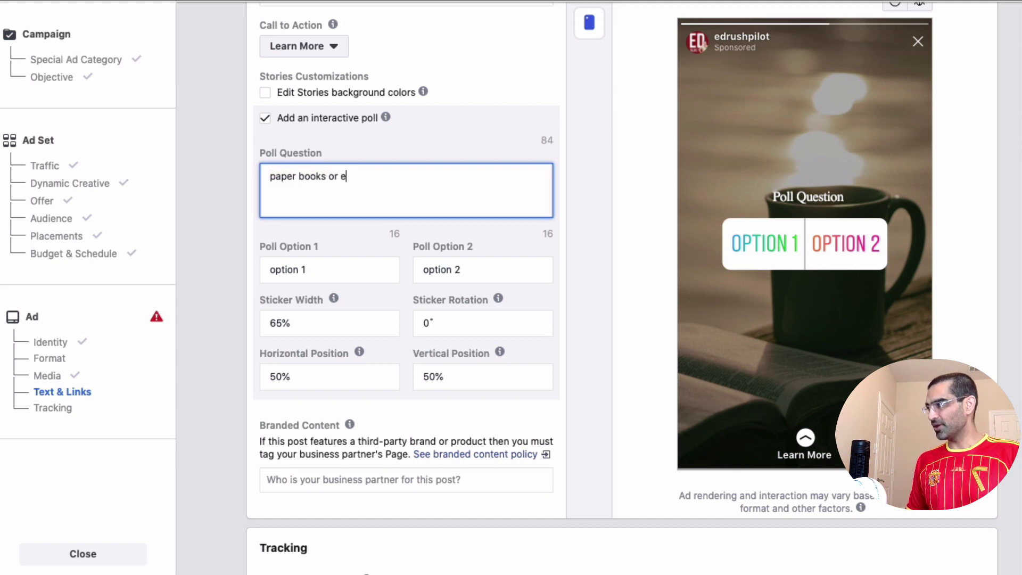
text(-book?)
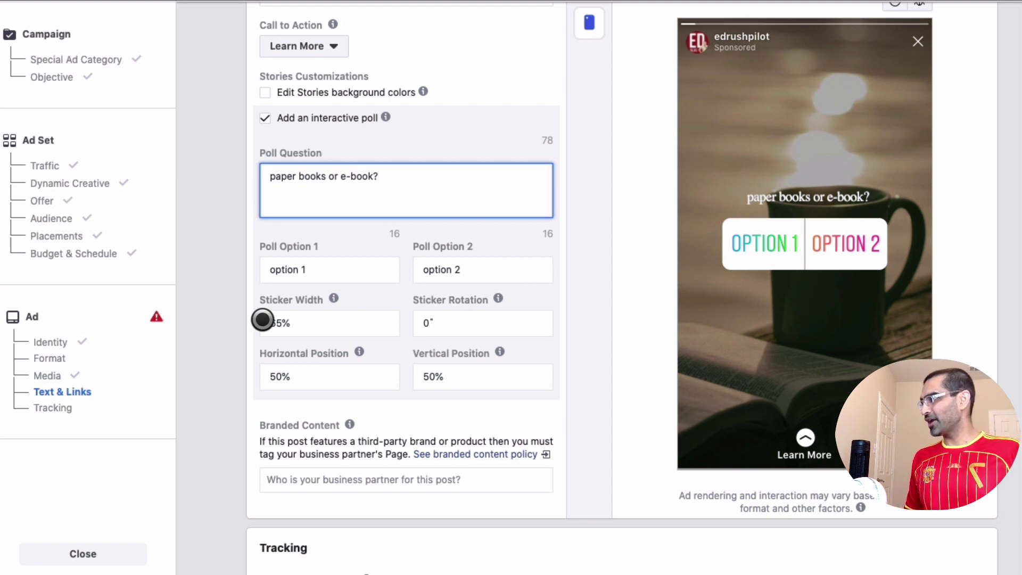
mouse_move(333, 298)
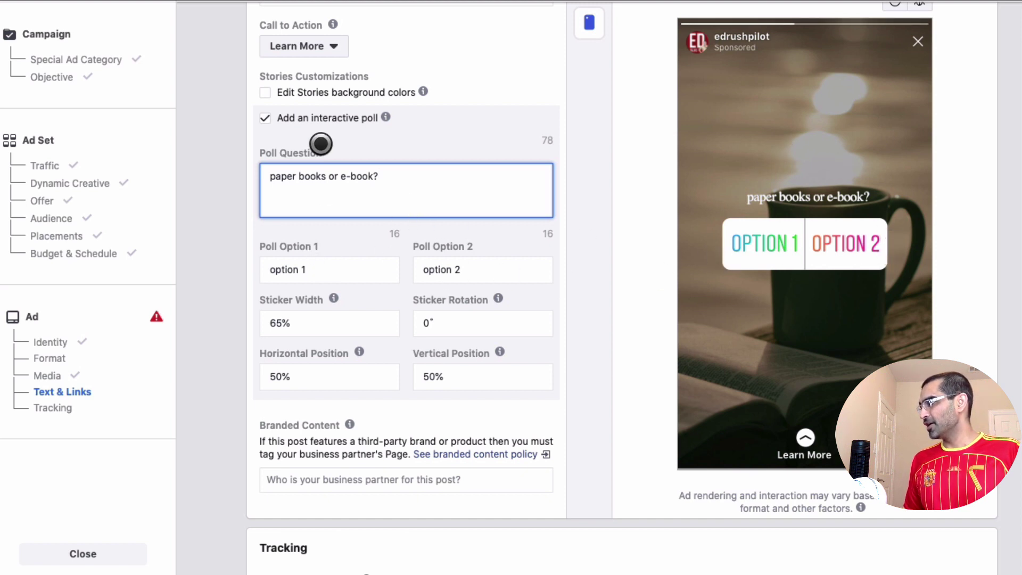
Step: Change the two poll options to 'paper book' and 'e-book'
double_click(331, 262)
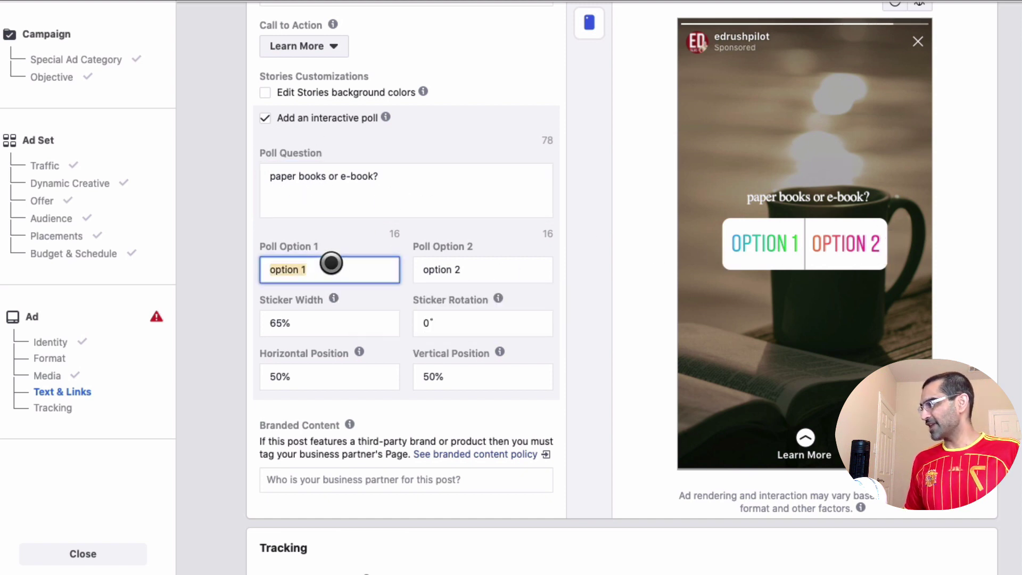
text(pa)
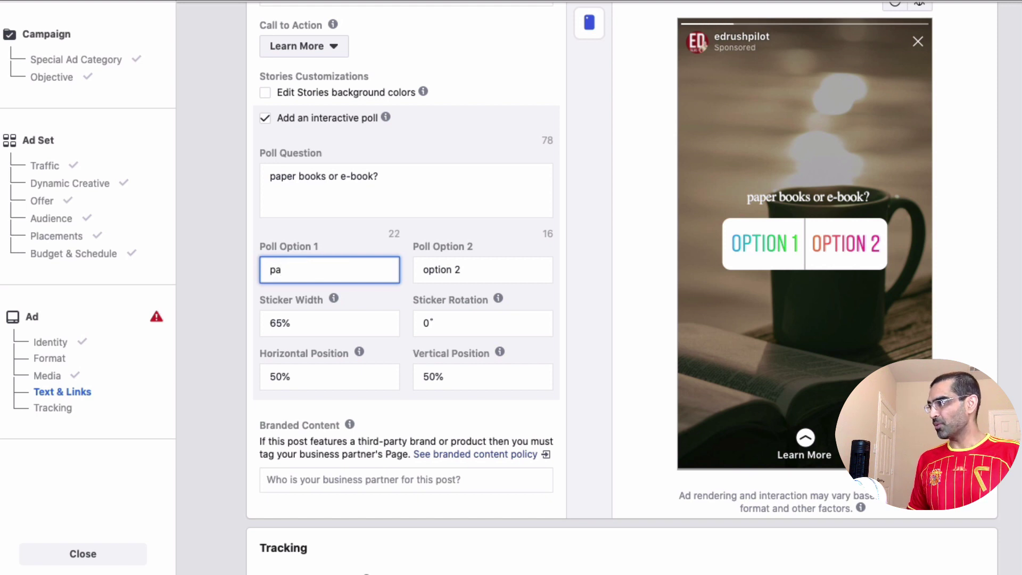
text(per book)
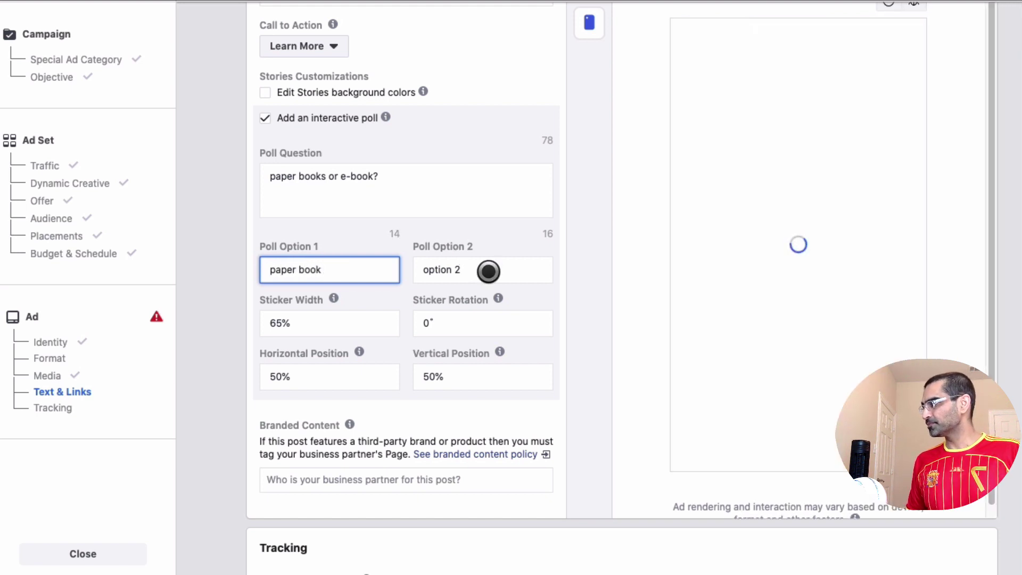
triple_click(486, 270)
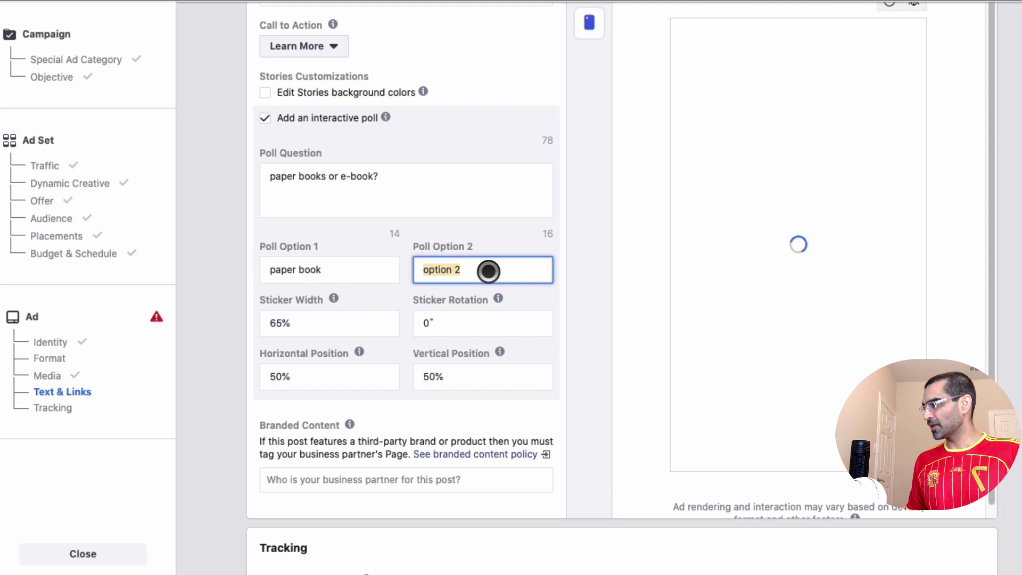
text(e-book)
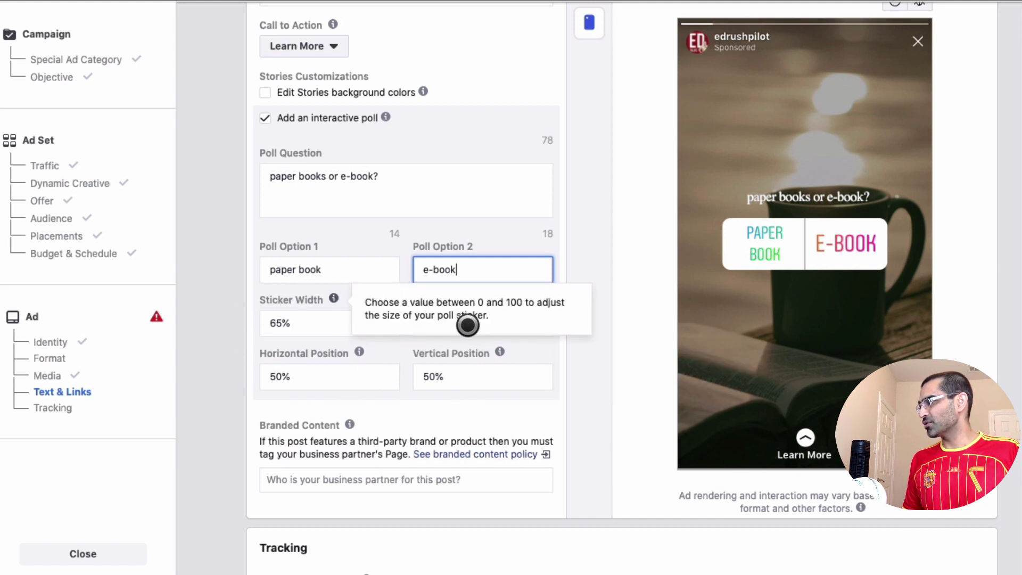
Step: Set the poll sticker's vertical position to 60%
scroll(511, 423, down, 1)
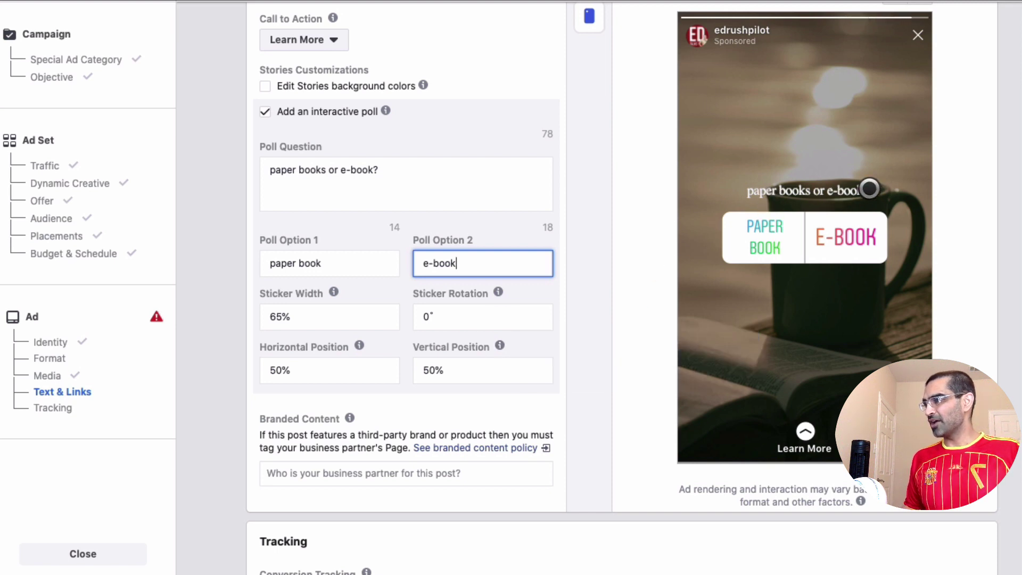
click(485, 367)
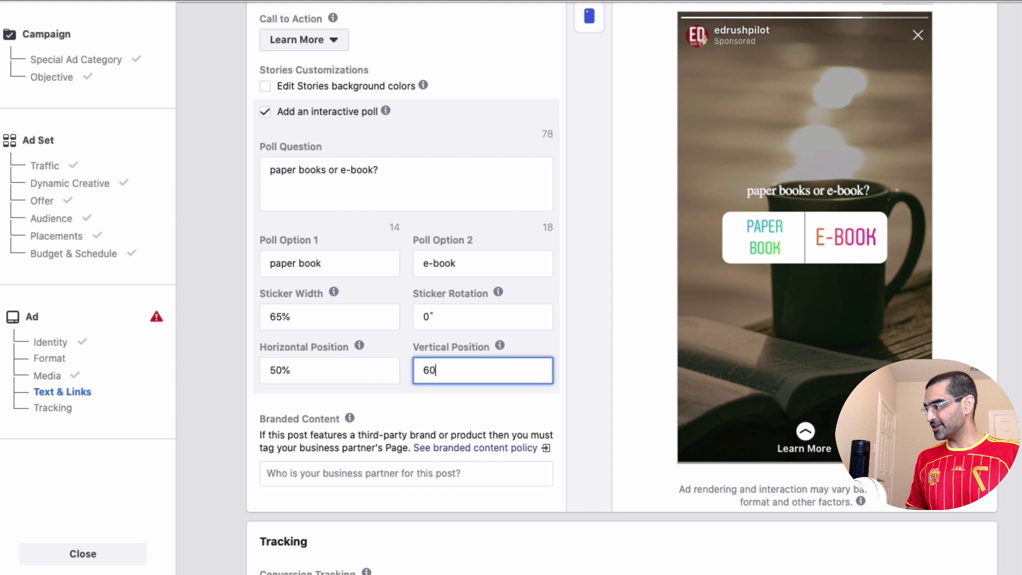
key(Tab)
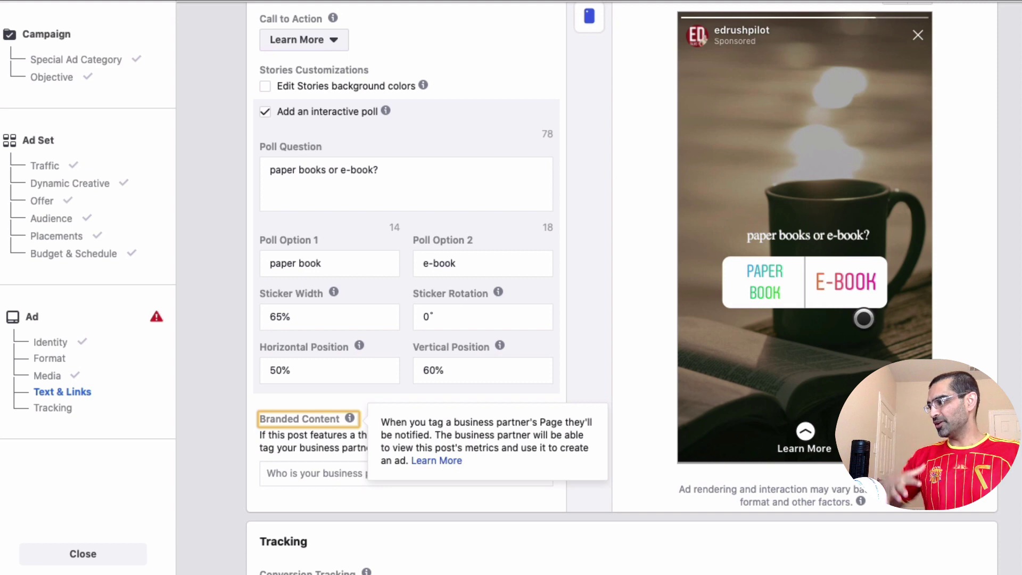
mouse_move(504, 345)
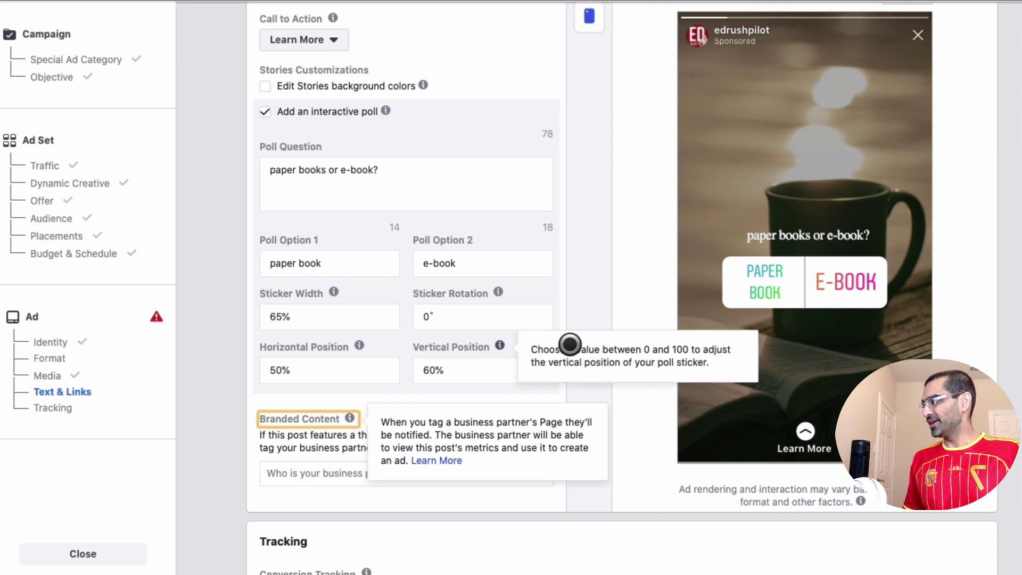
scroll(594, 314, down, 5)
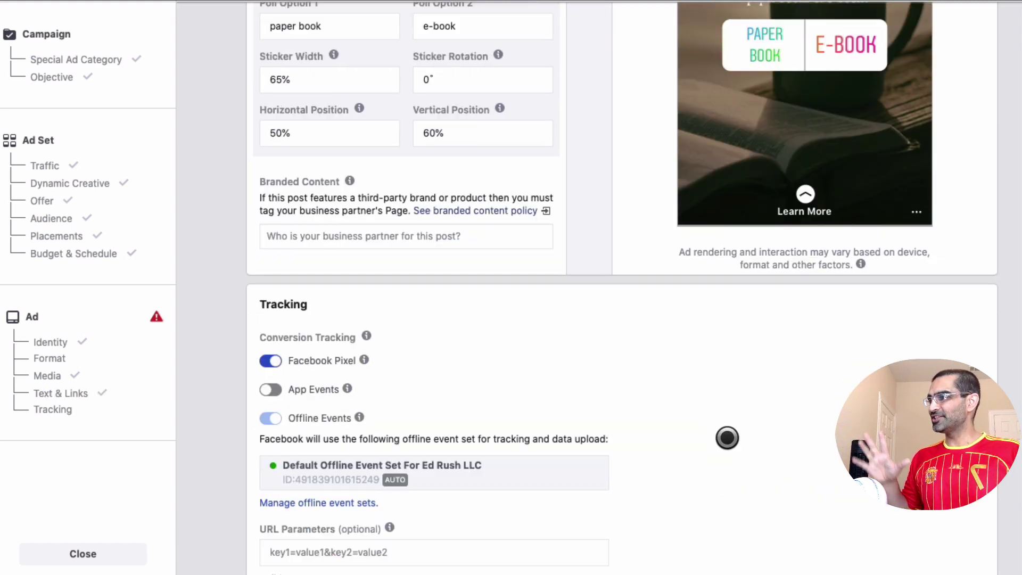
scroll(727, 438, down, 4)
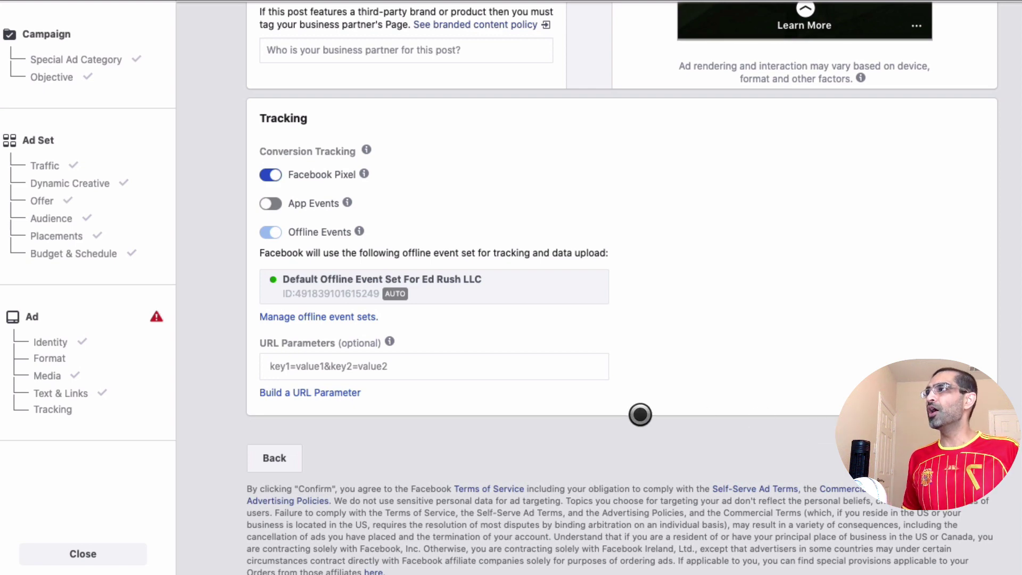
scroll(640, 414, up, 3)
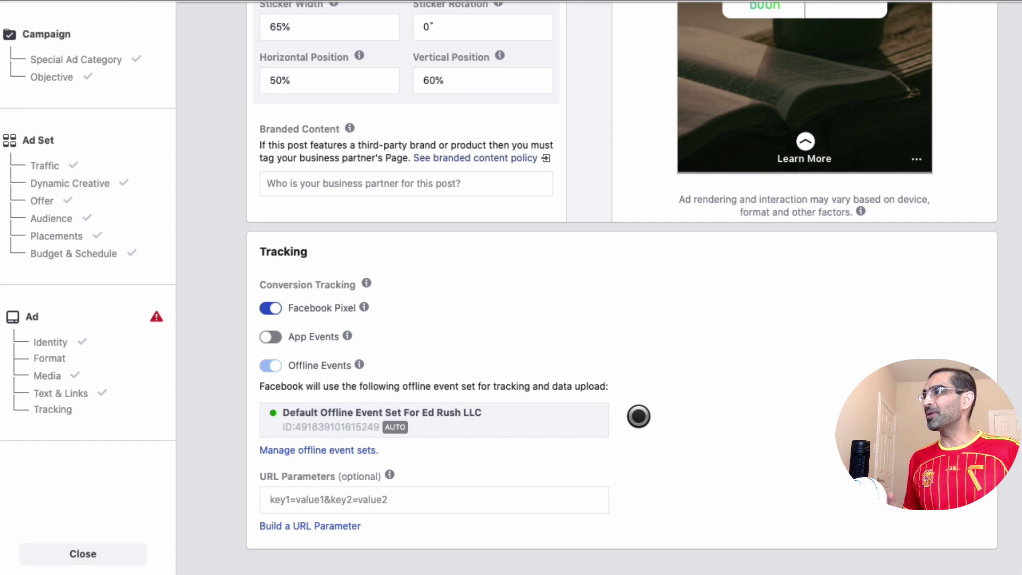
scroll(639, 416, up, 8)
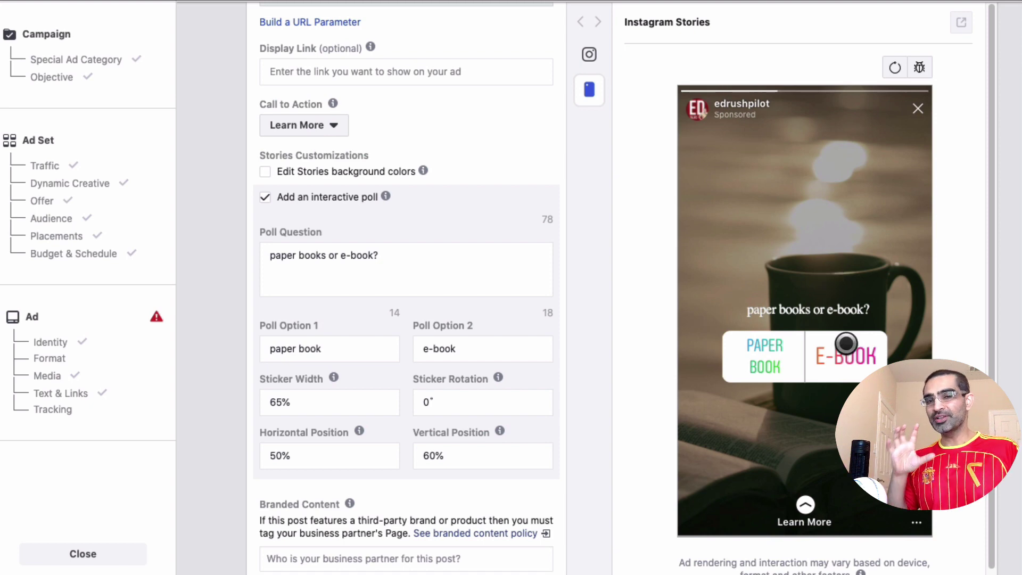
scroll(847, 346, down, 5)
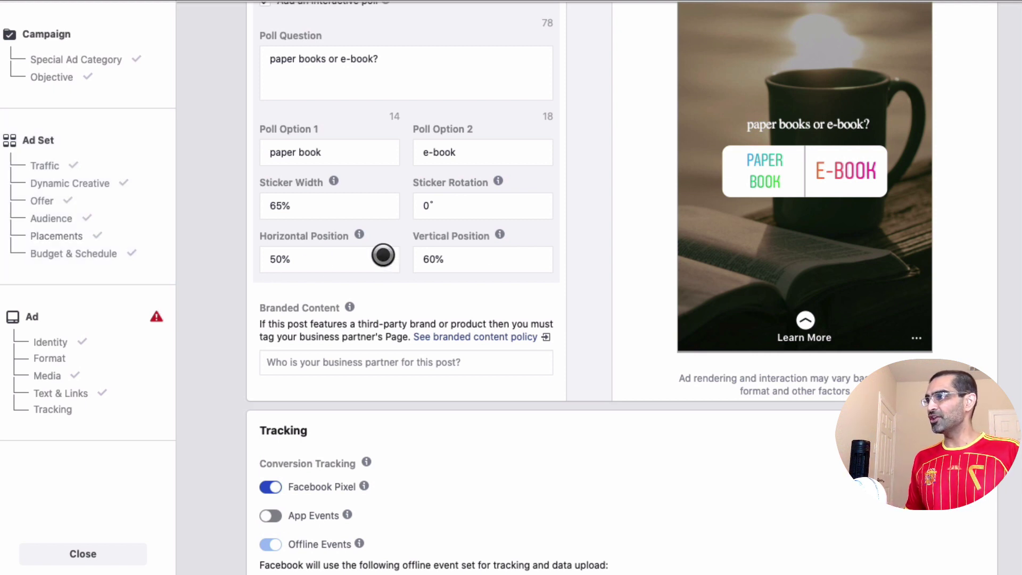
scroll(896, 232, up, 1)
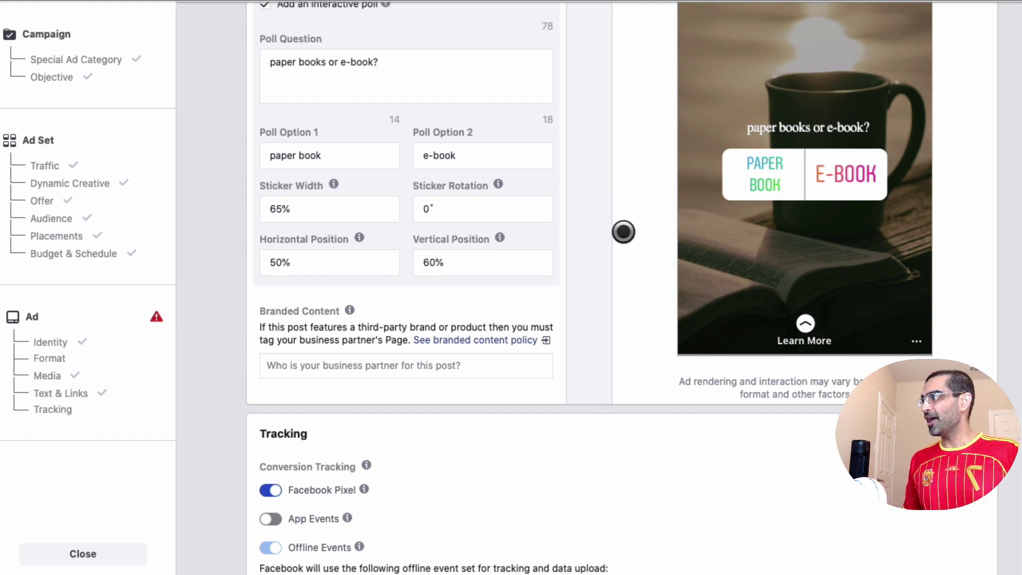
scroll(504, 236, up, 3)
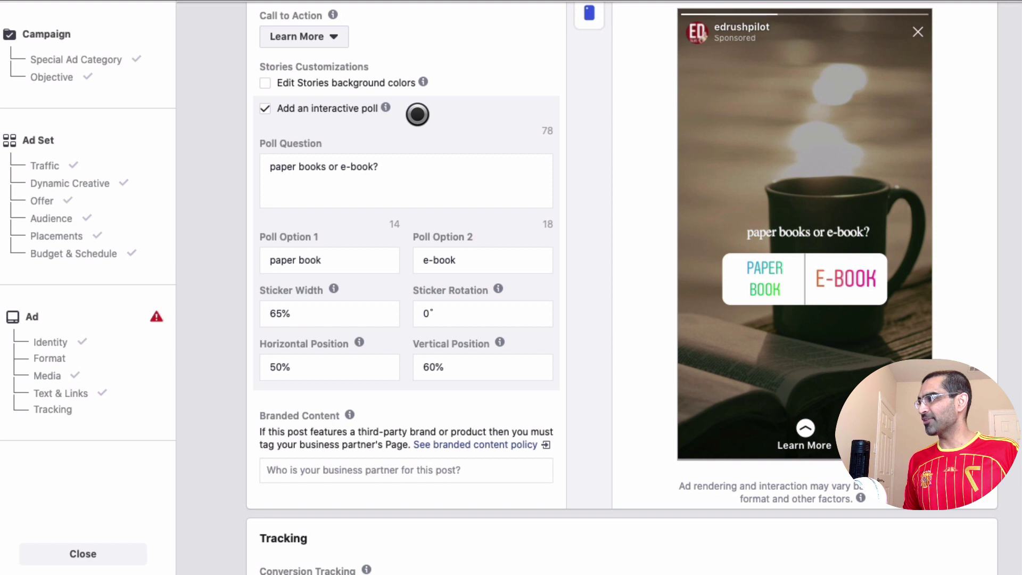